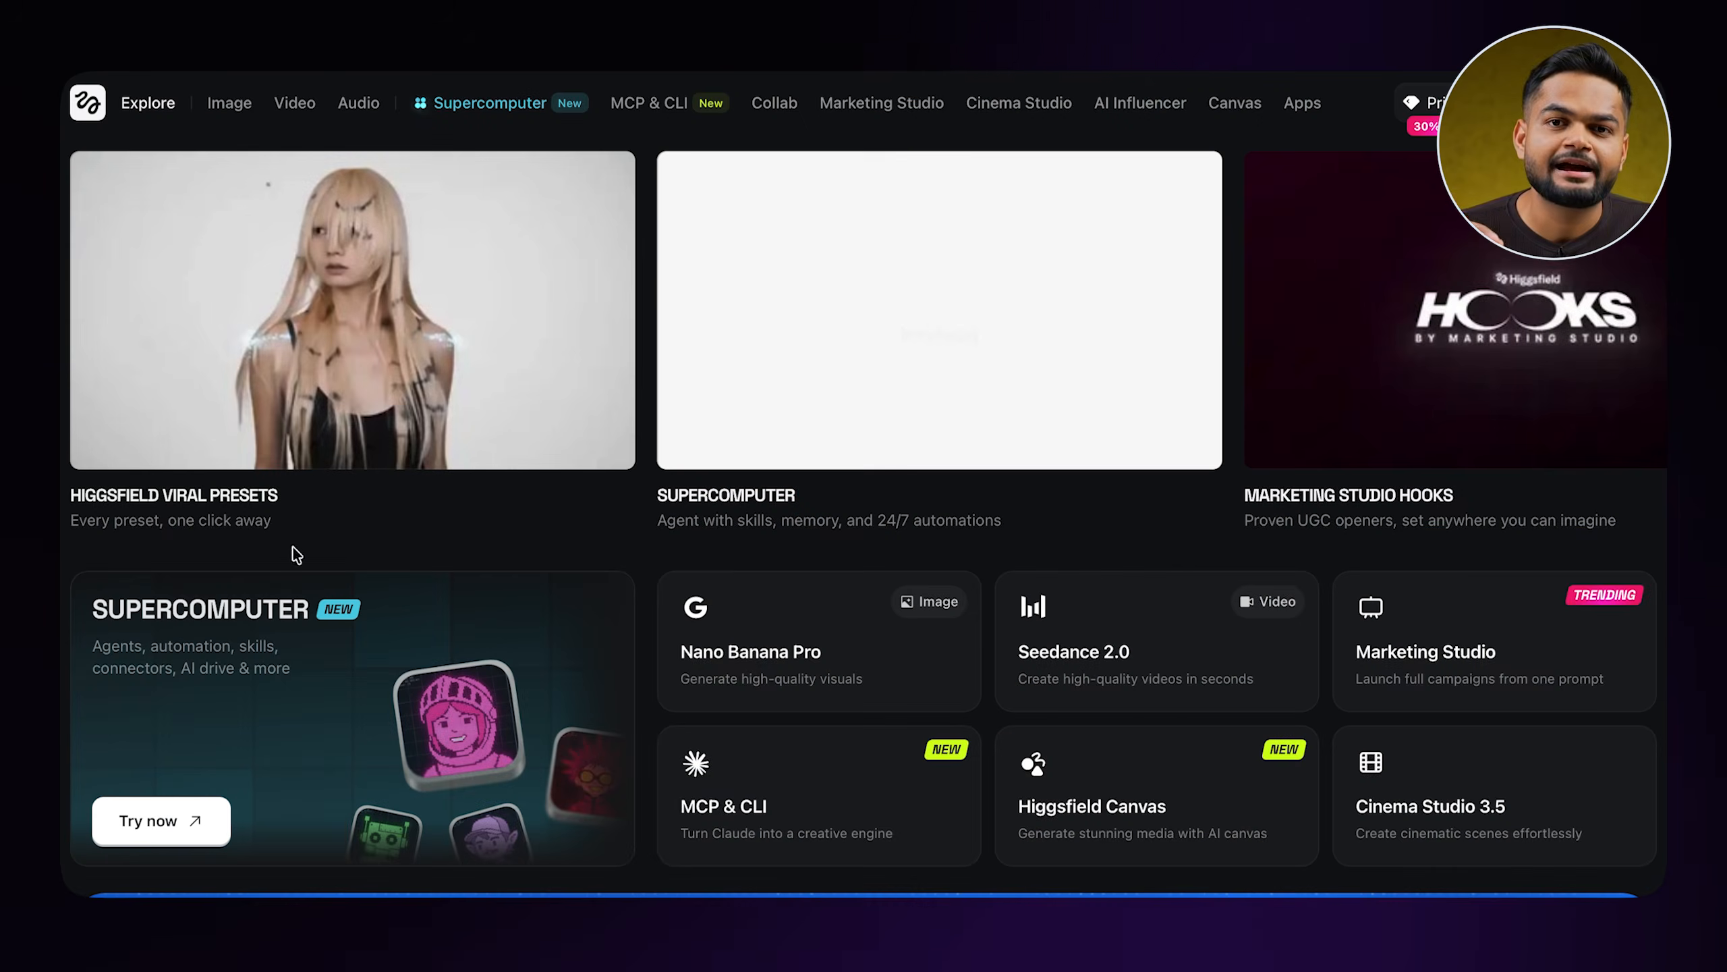
# Open Higgsfield's MCP connection instructions for Claude and copy the MCP server URL
pyautogui.click(639, 103)
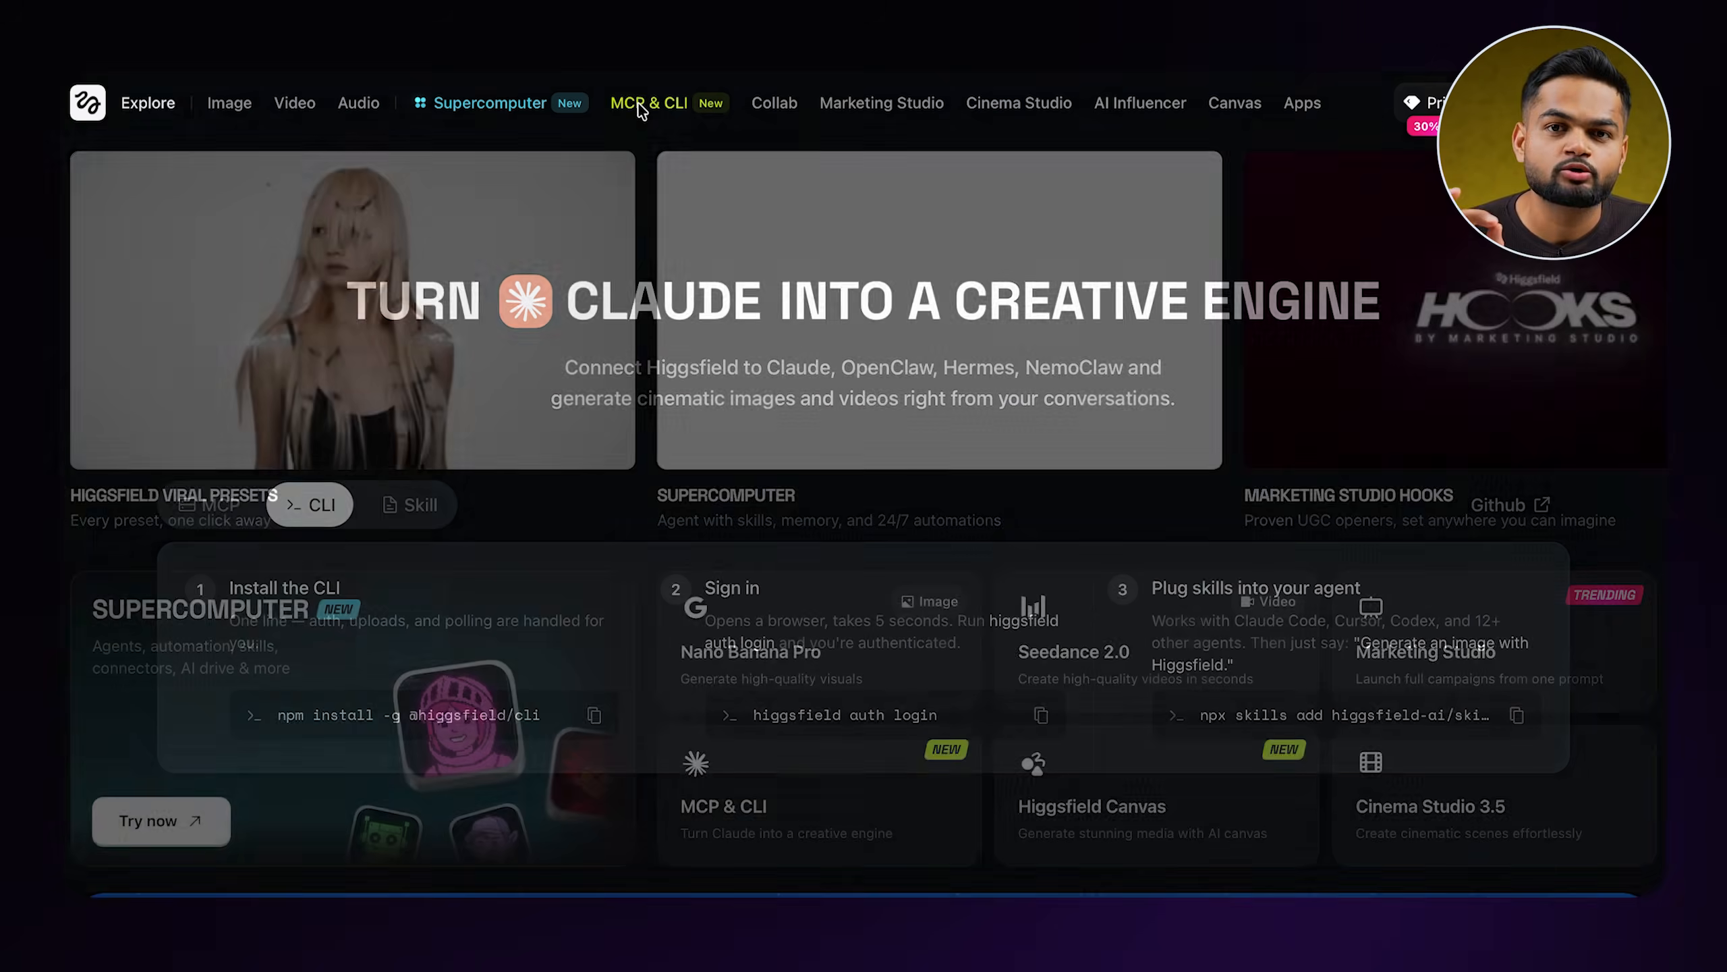
pyautogui.click(228, 504)
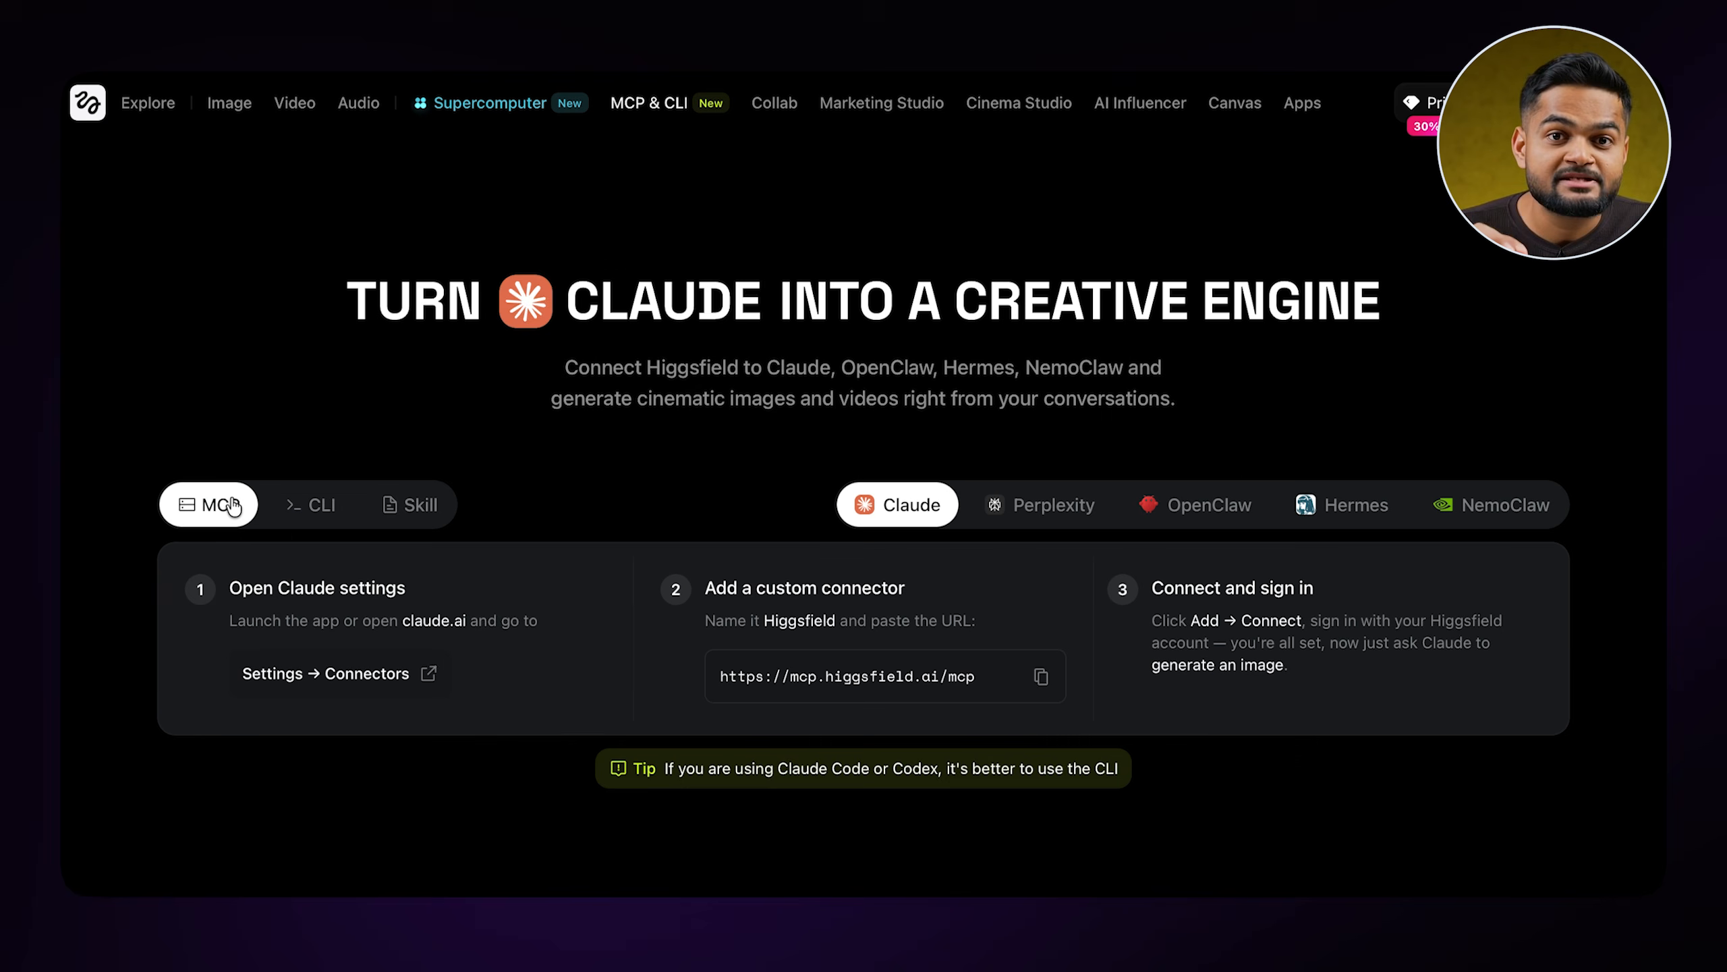
pyautogui.click(1041, 676)
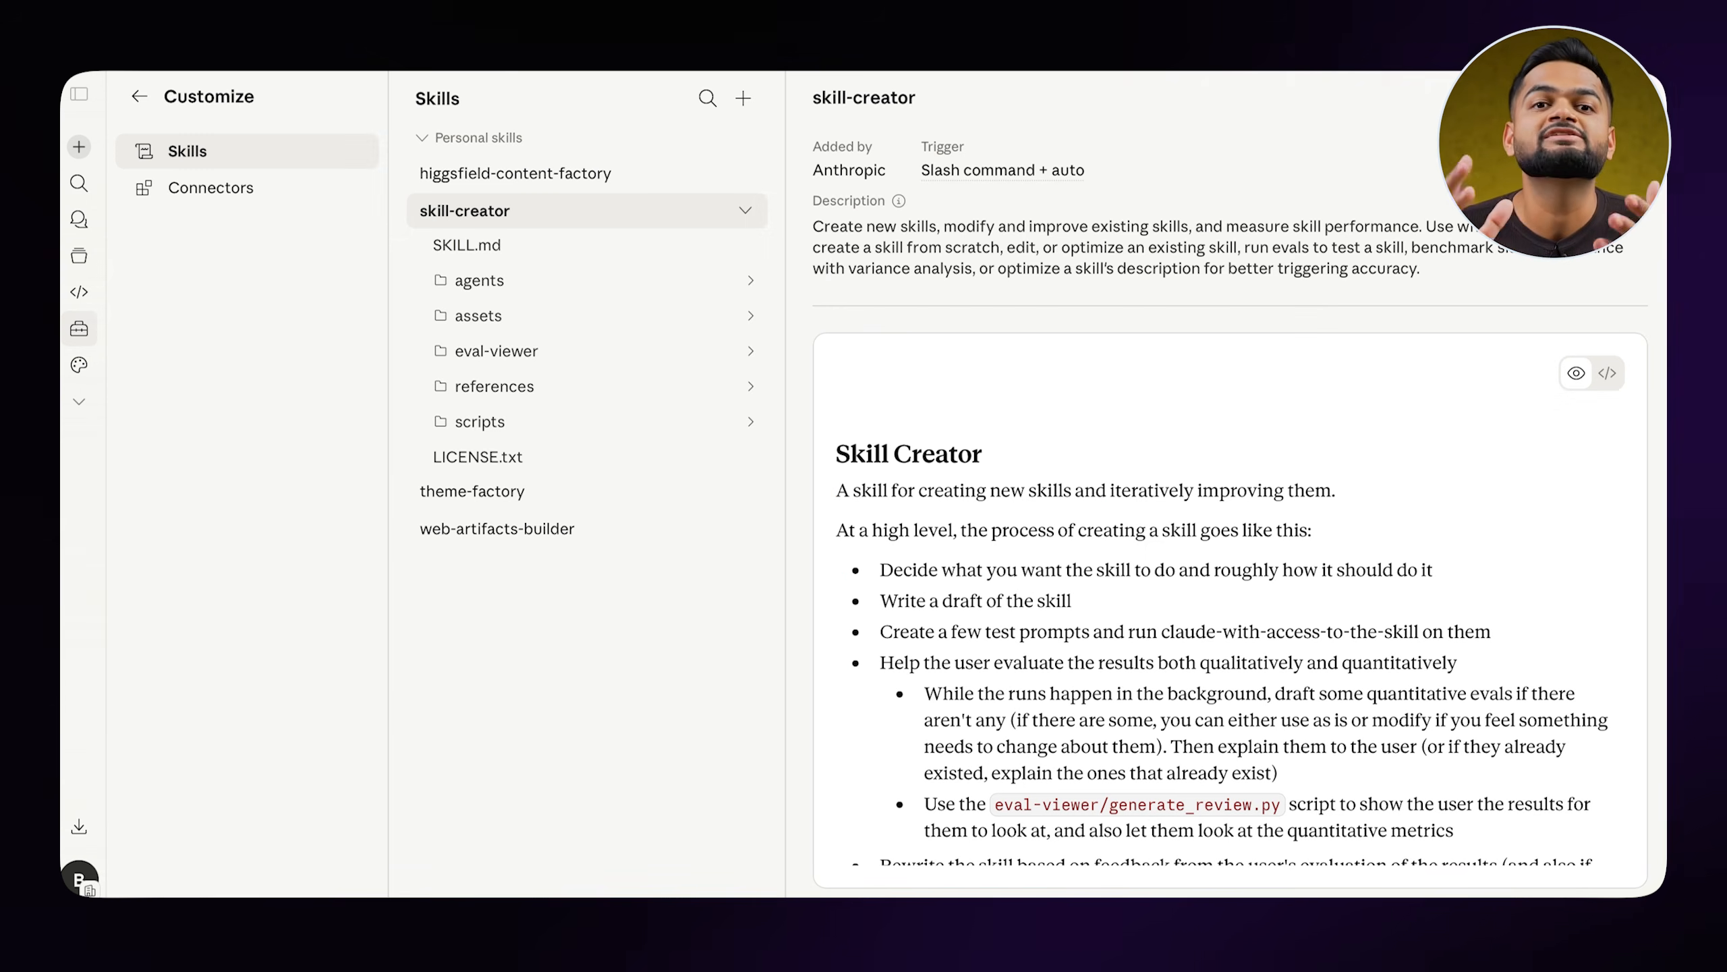
# In Claude, go from the account settings to the connector management page and start adding a custom connector
pyautogui.click(79, 879)
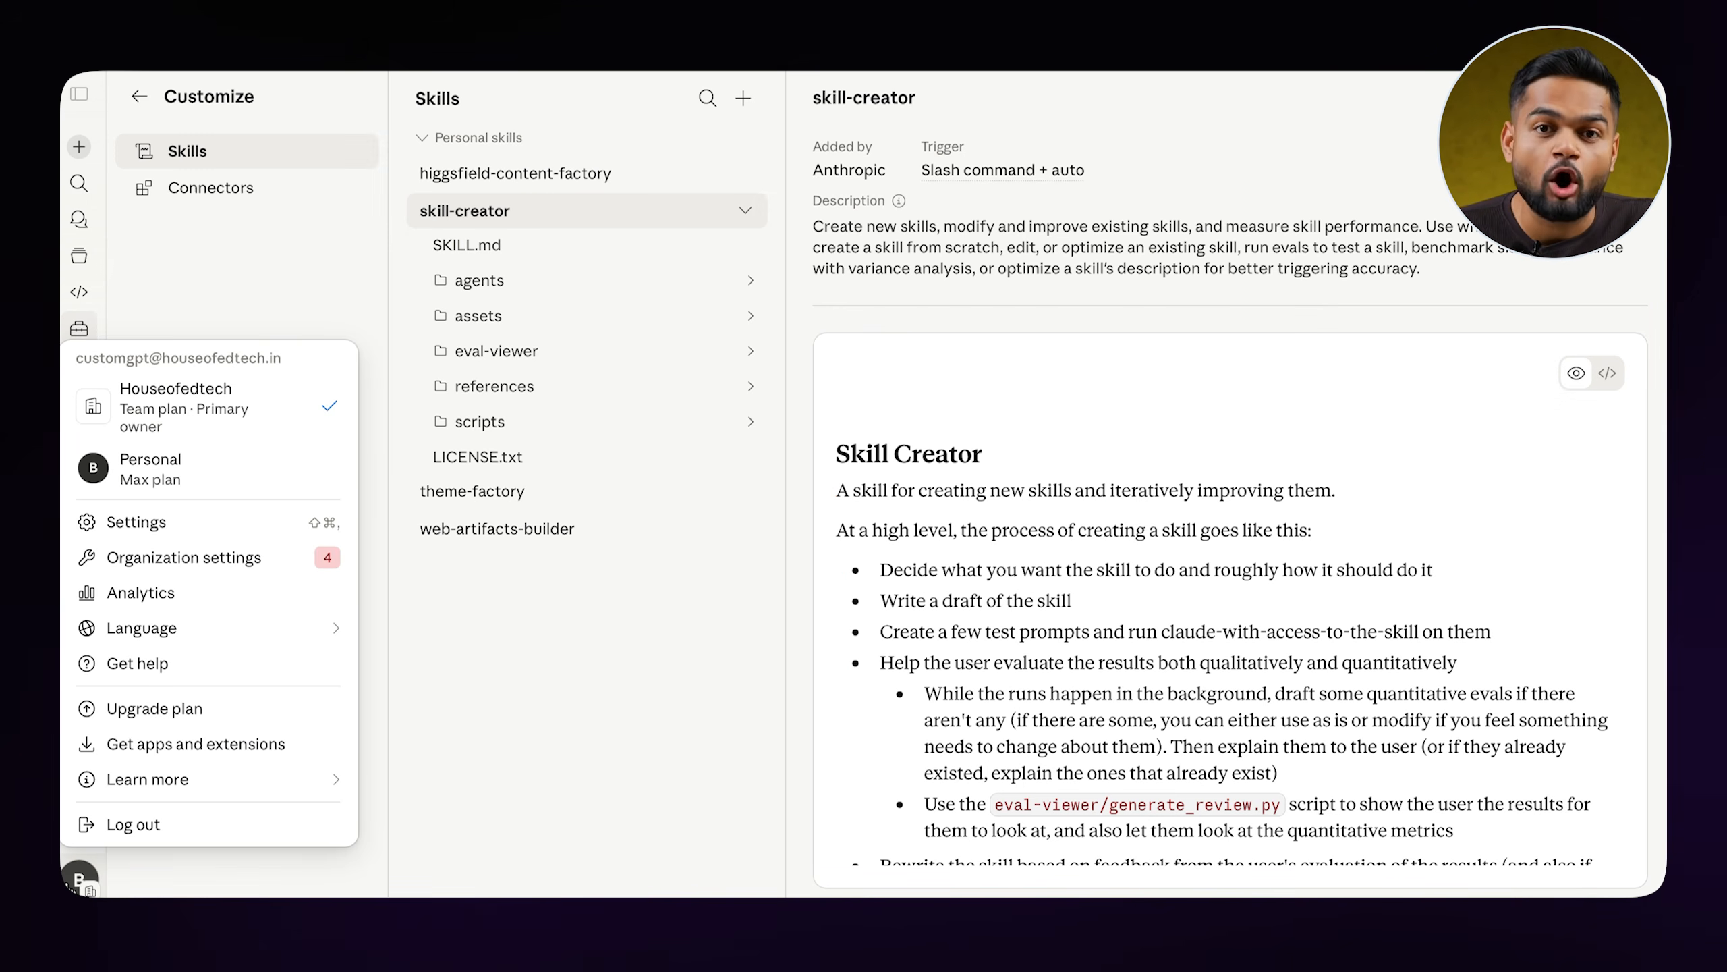
pyautogui.click(163, 528)
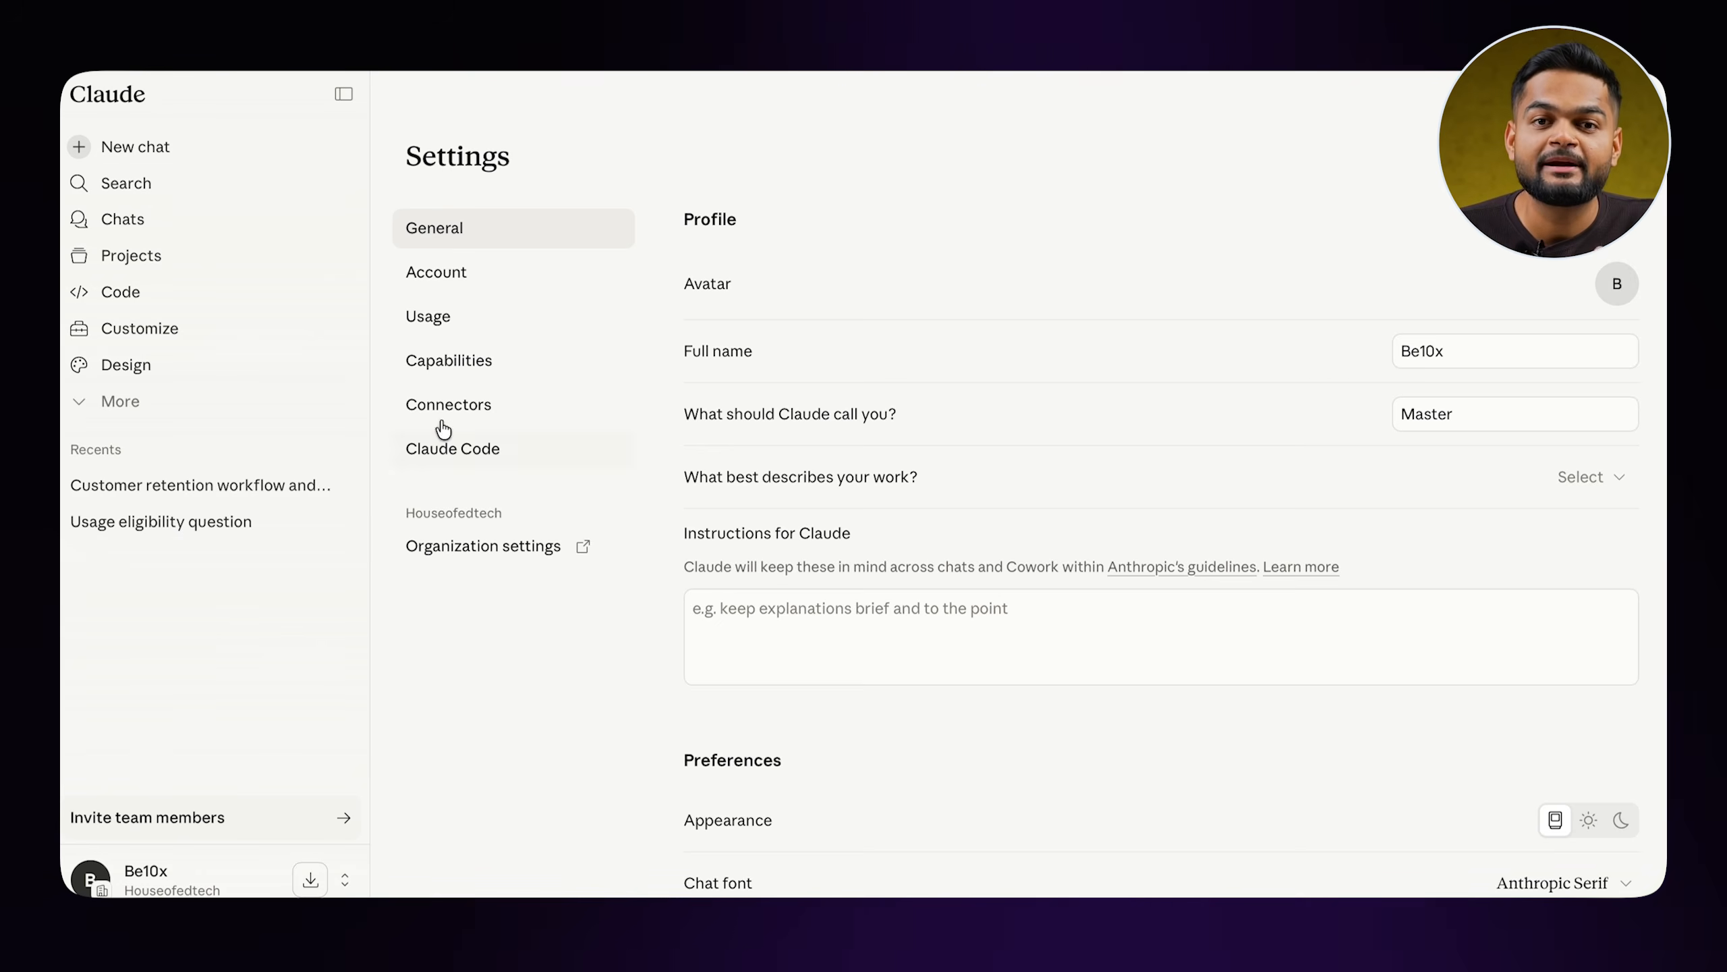
pyautogui.click(447, 415)
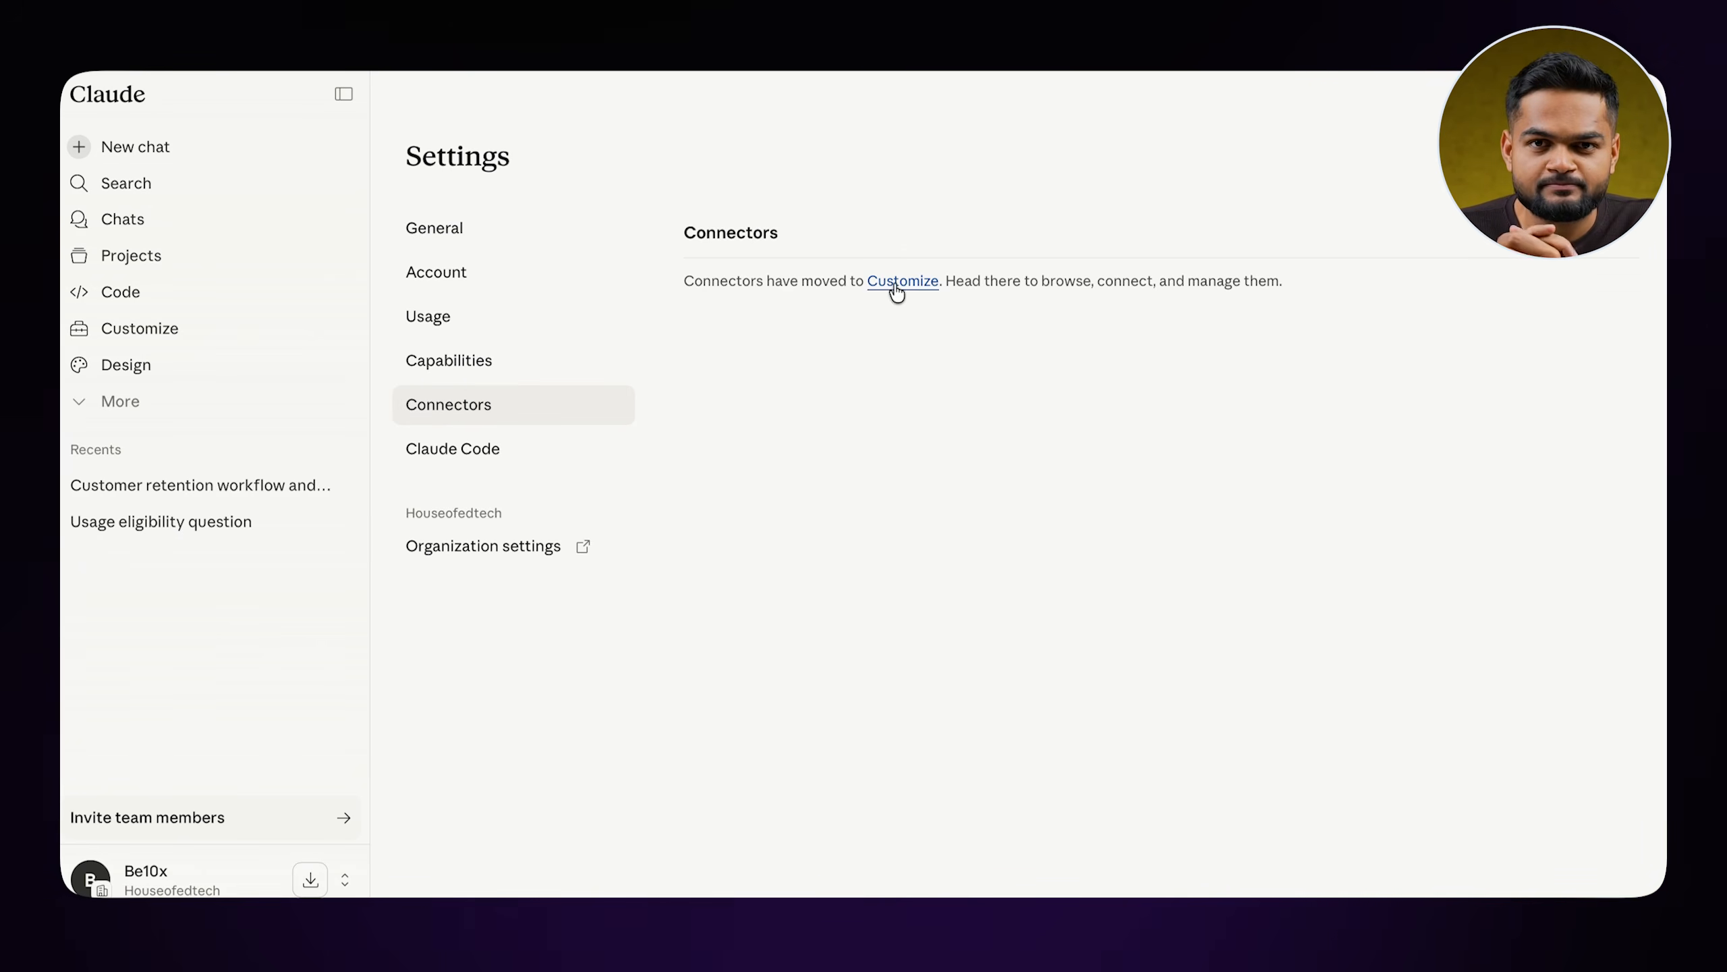
pyautogui.click(897, 287)
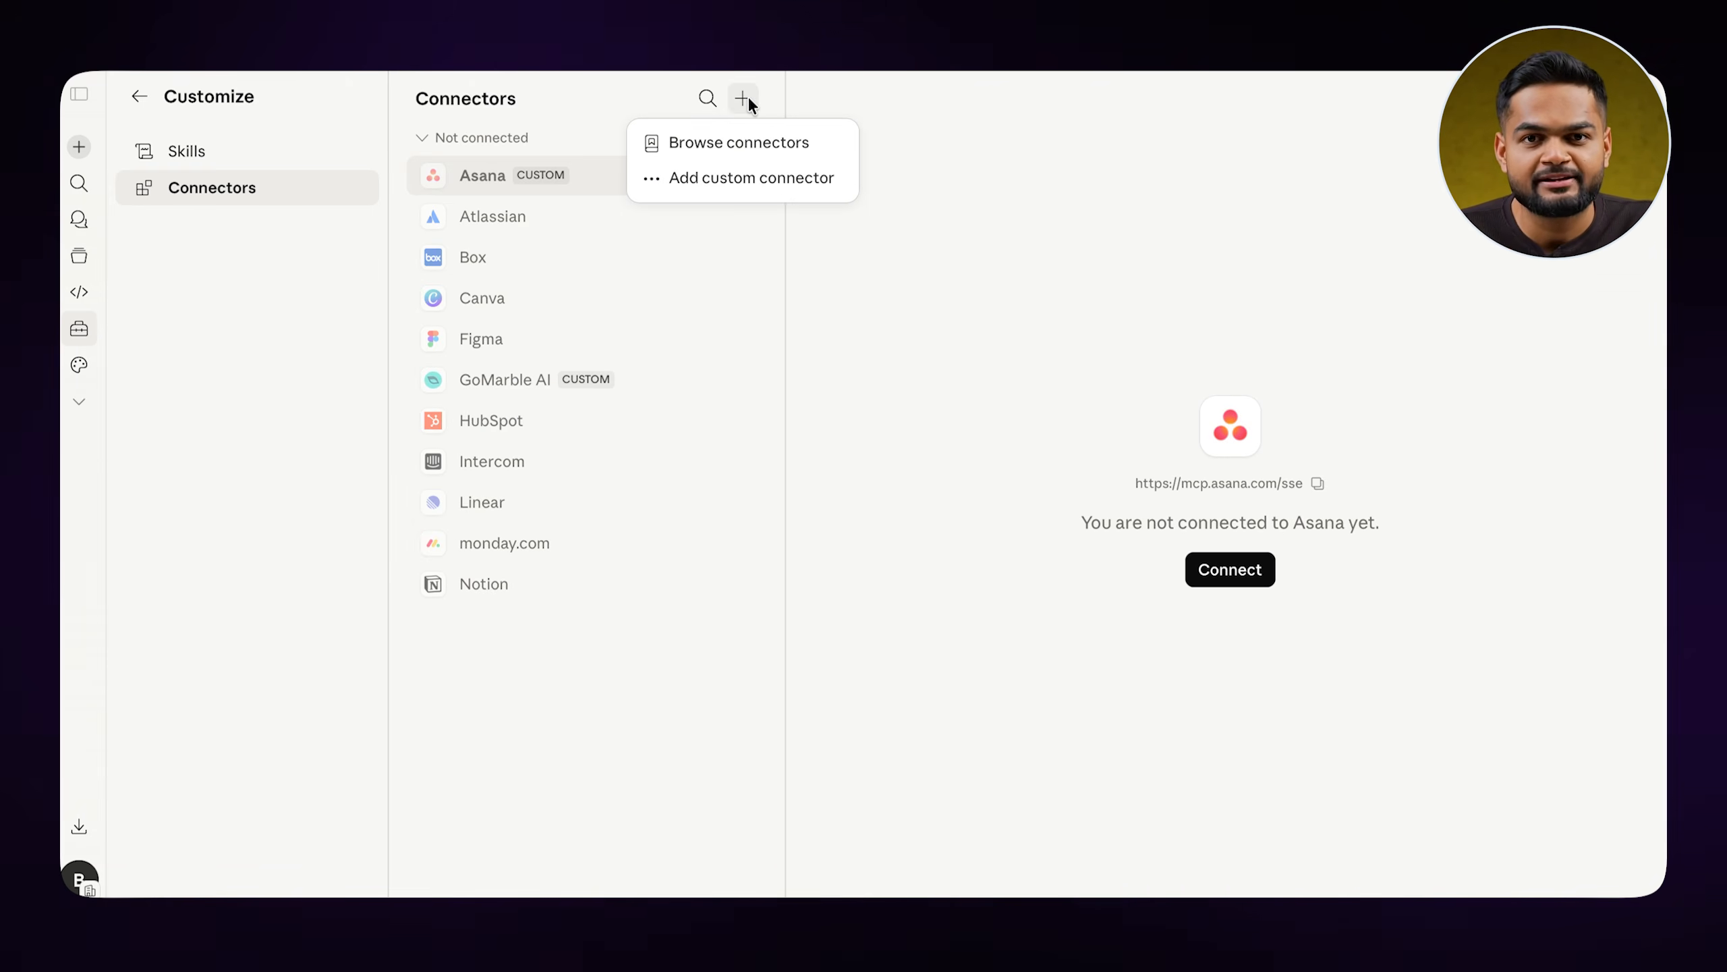
pyautogui.click(747, 180)
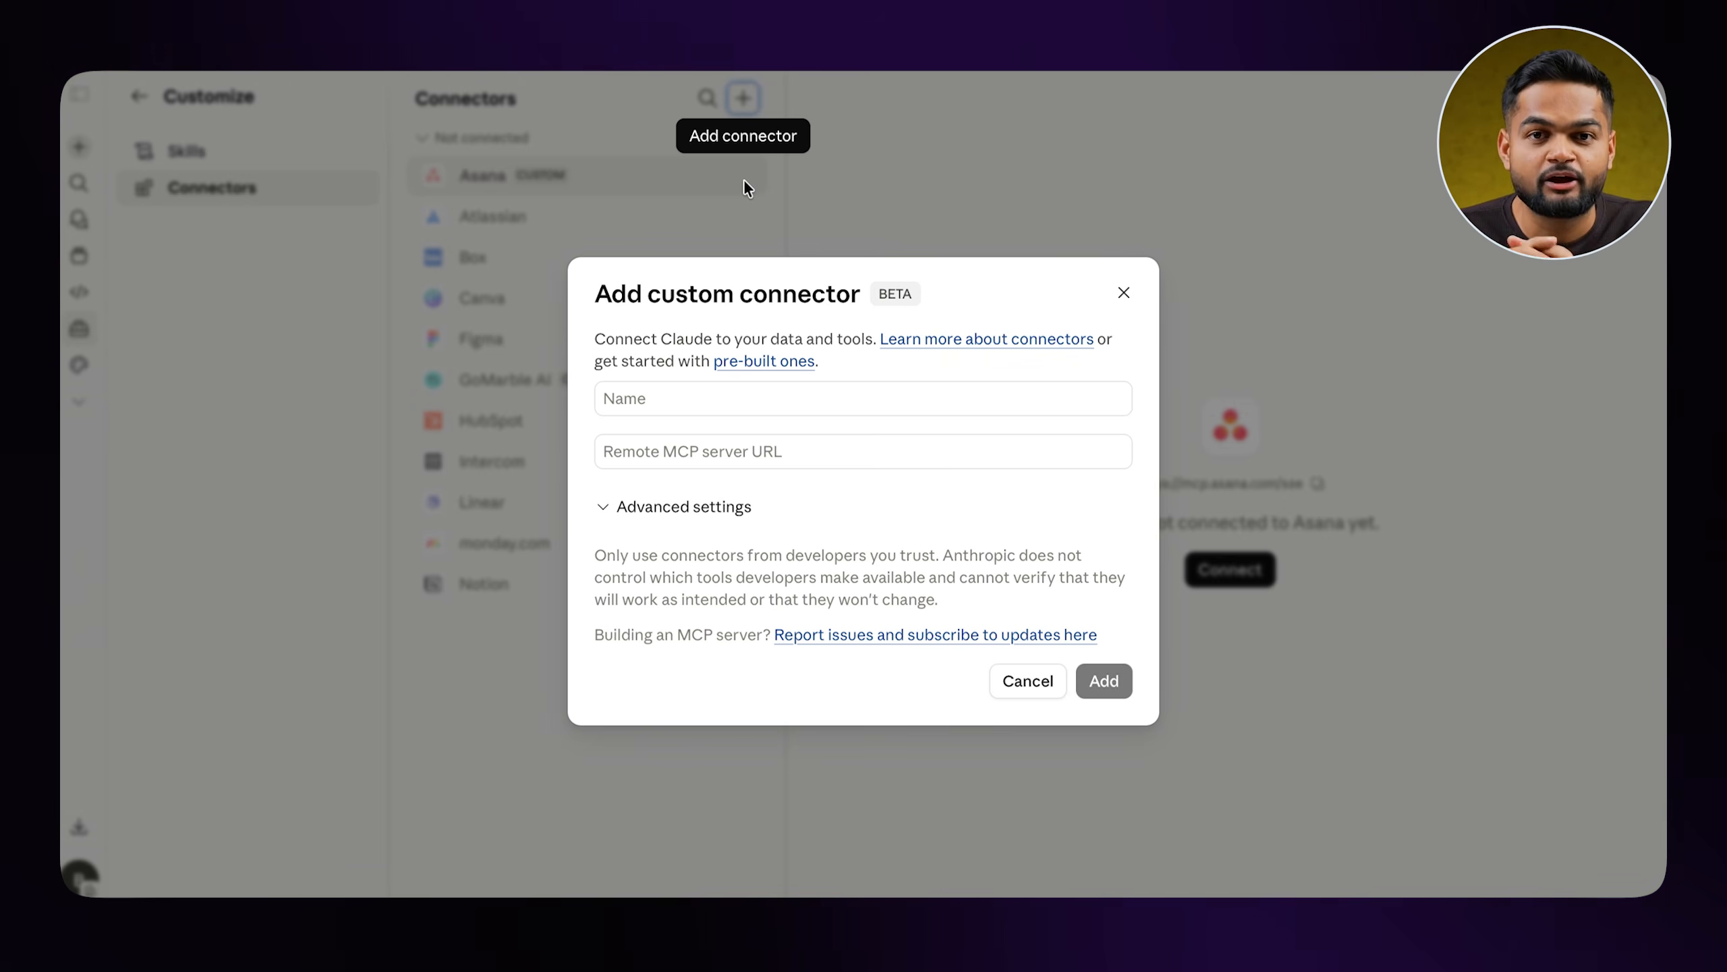
pyautogui.click(713, 449)
pyautogui.press('super+v')
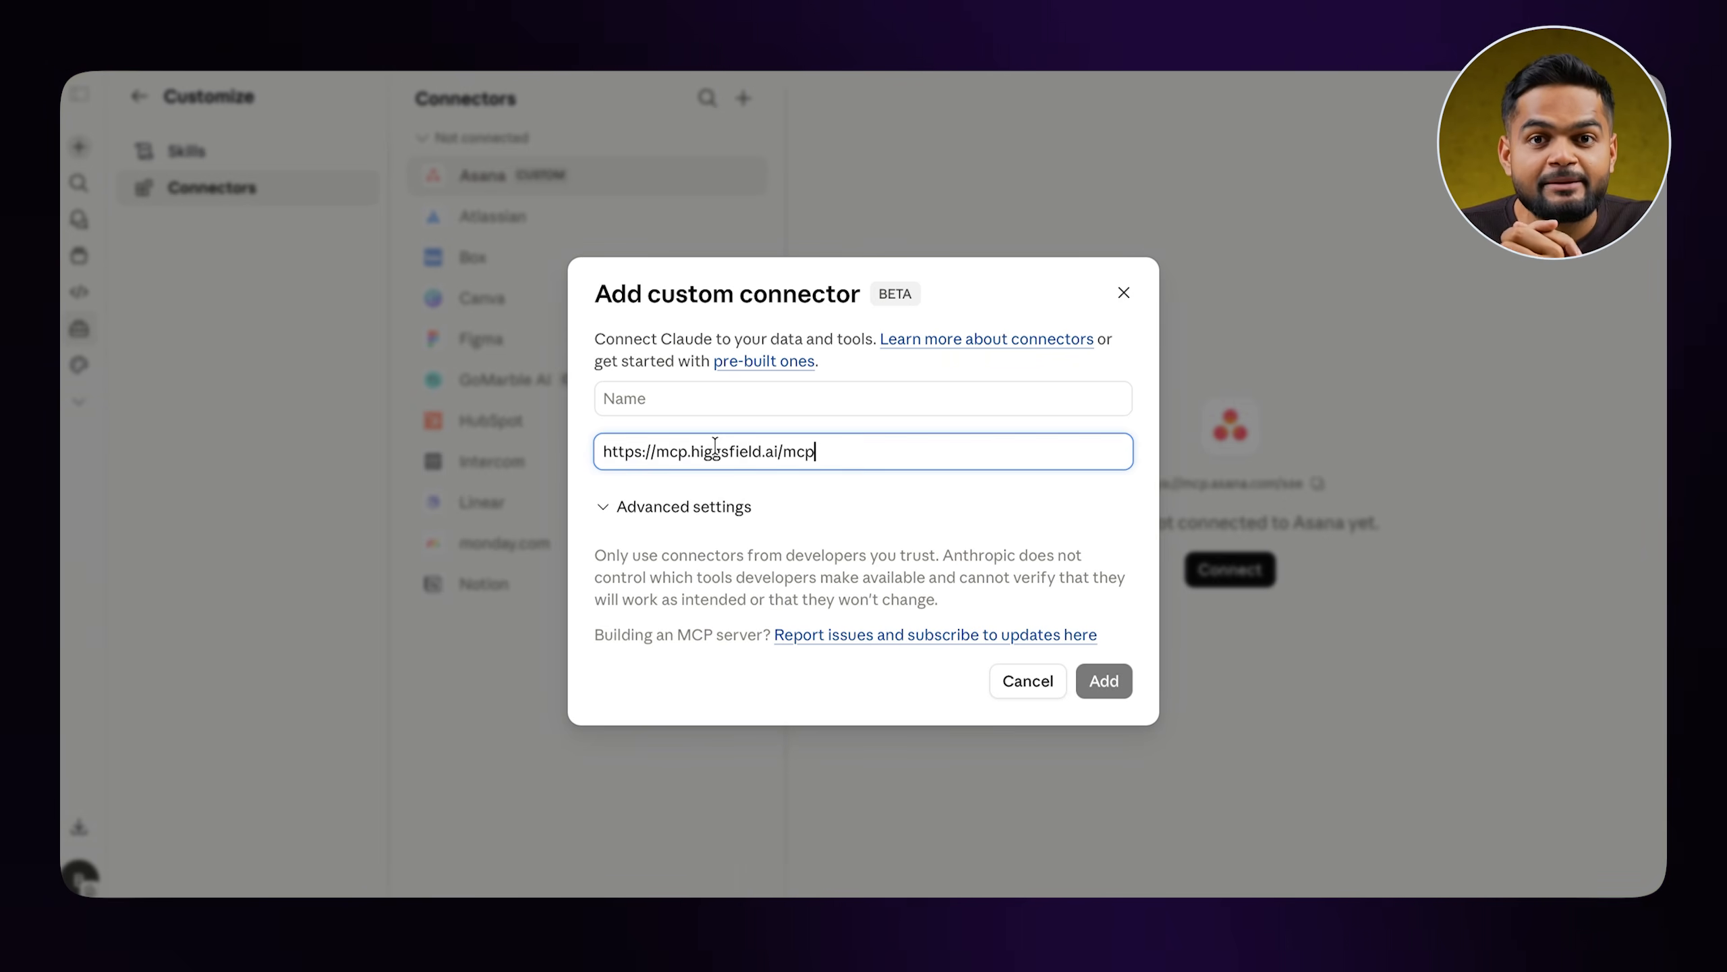
pyautogui.click(713, 399)
pyautogui.press('capslock')
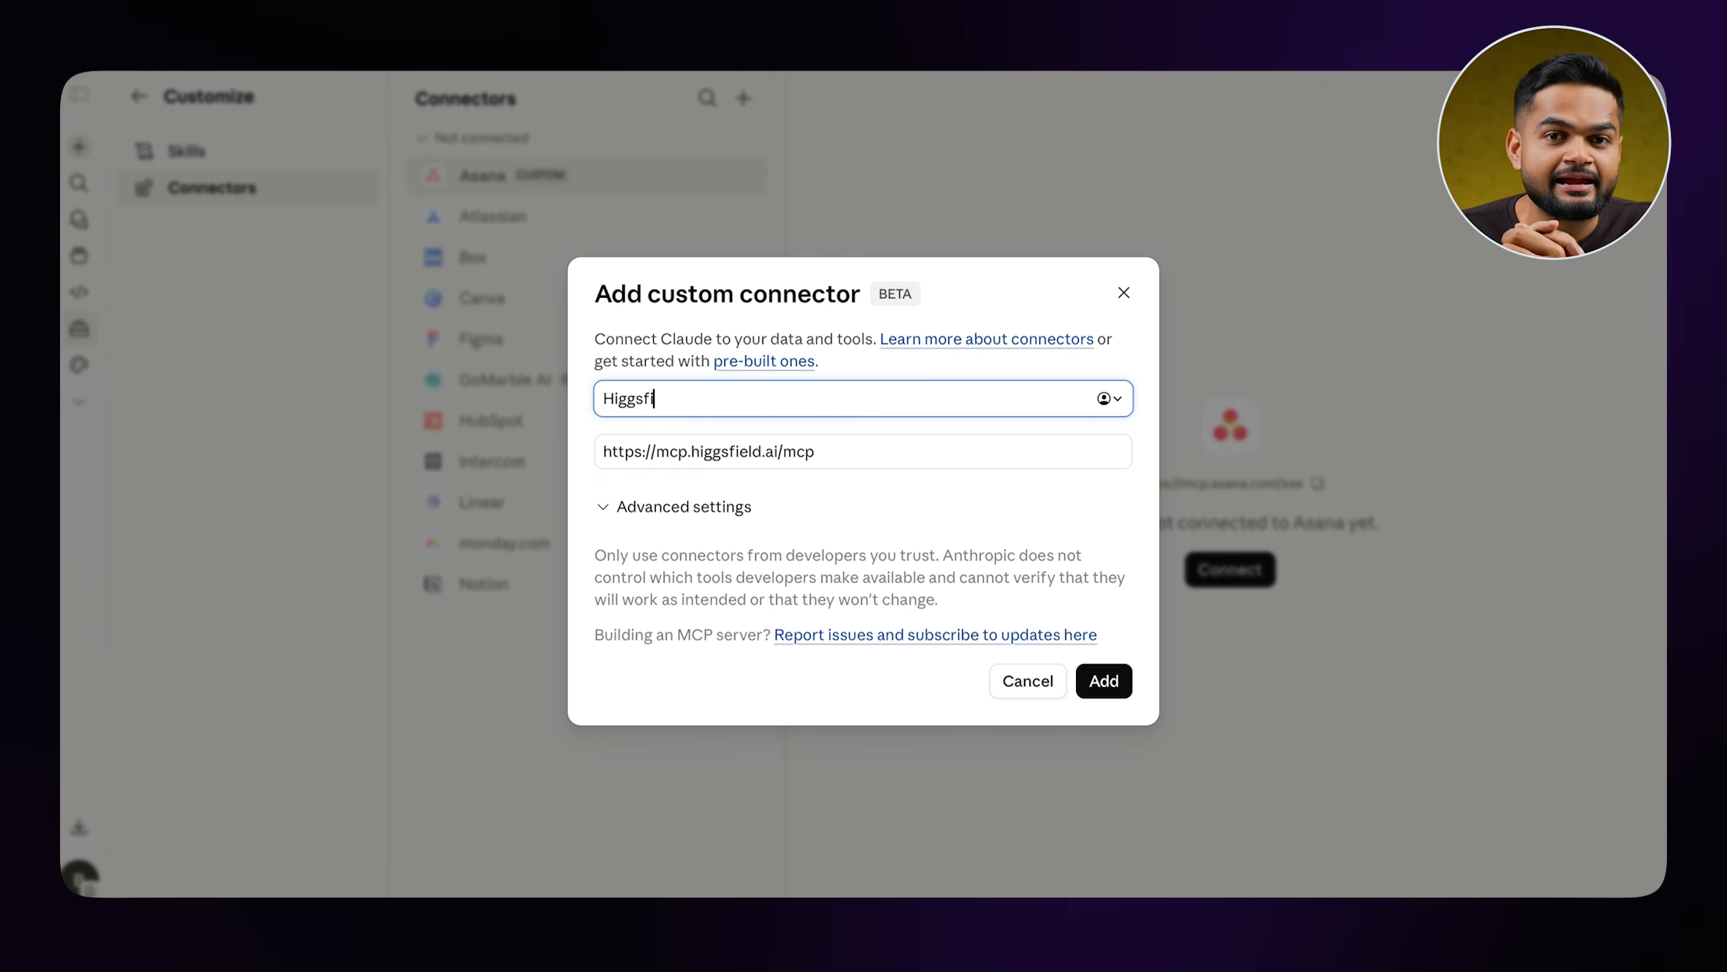
pyautogui.click(1104, 681)
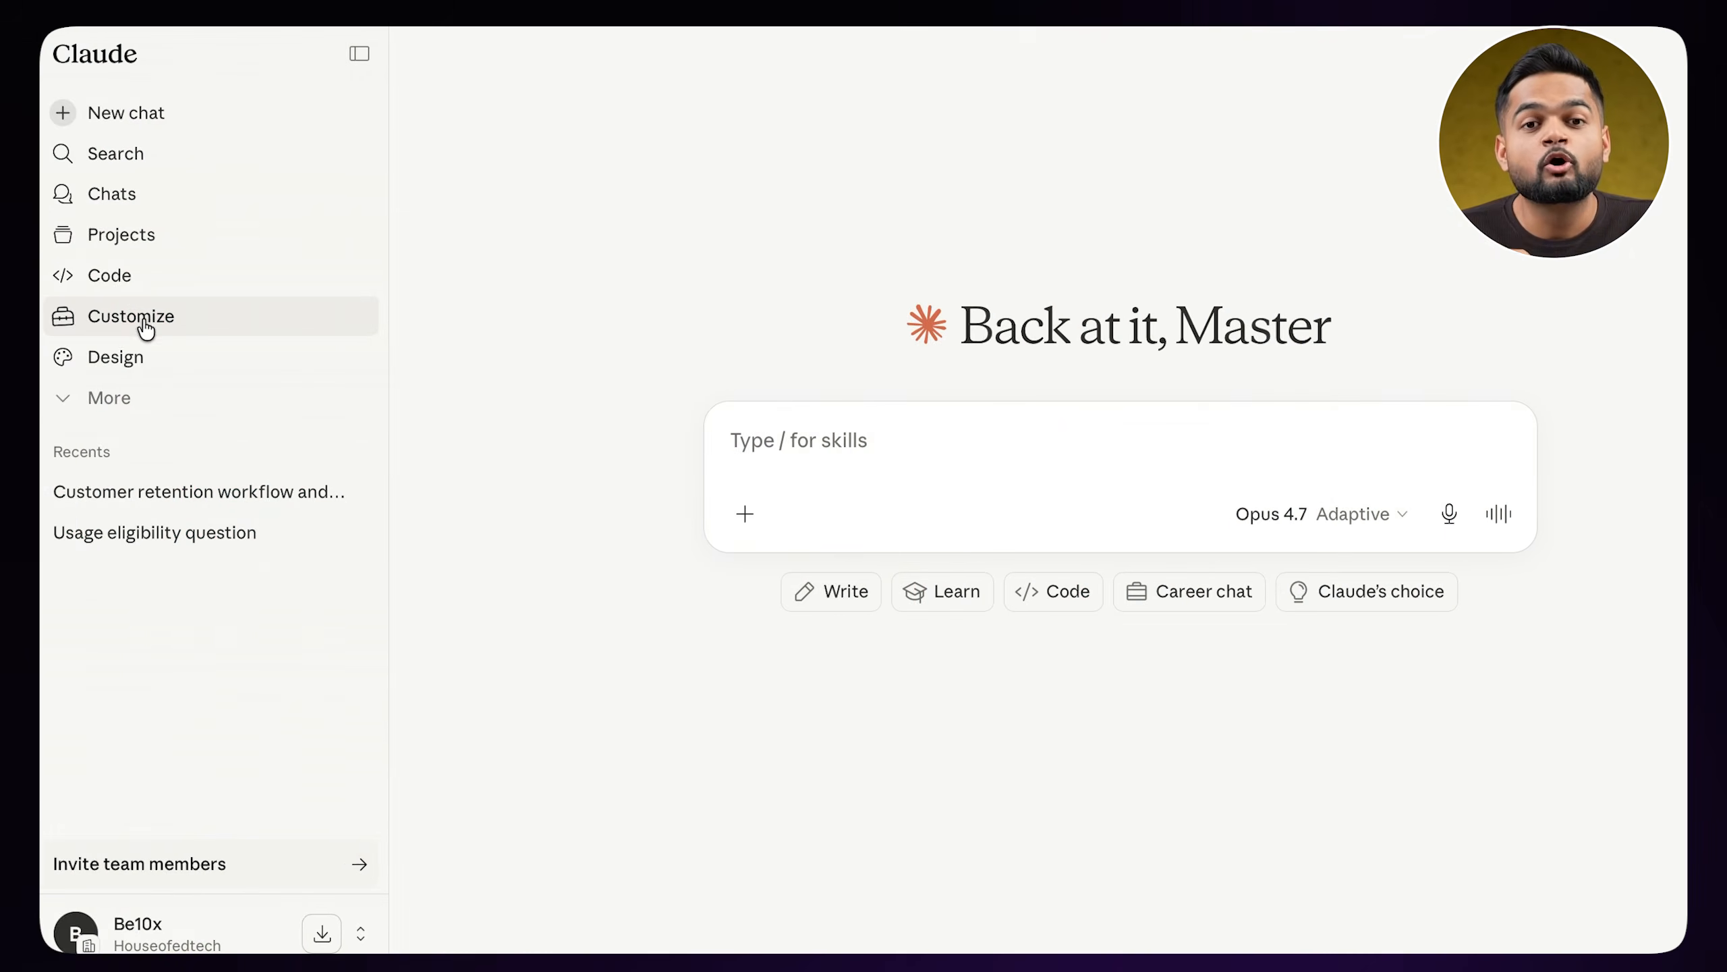
# Upload the downloaded higgsfield-content-factory.skill file as a new personal skill in Claude
pyautogui.click(140, 323)
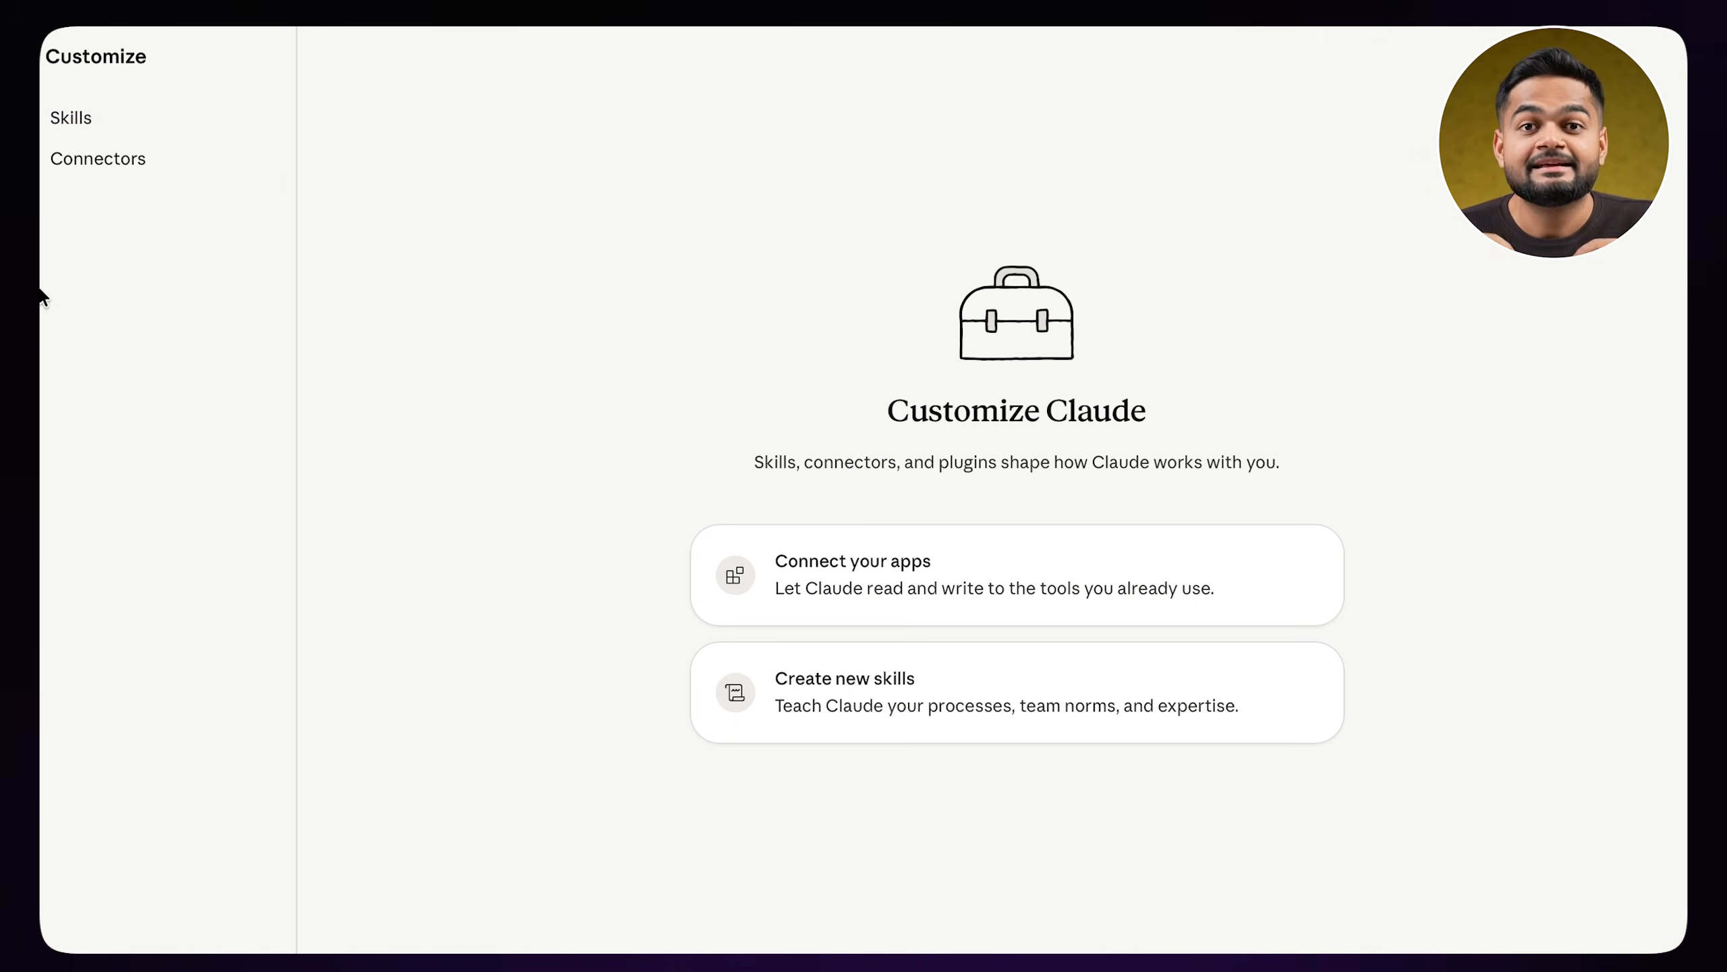
pyautogui.click(72, 132)
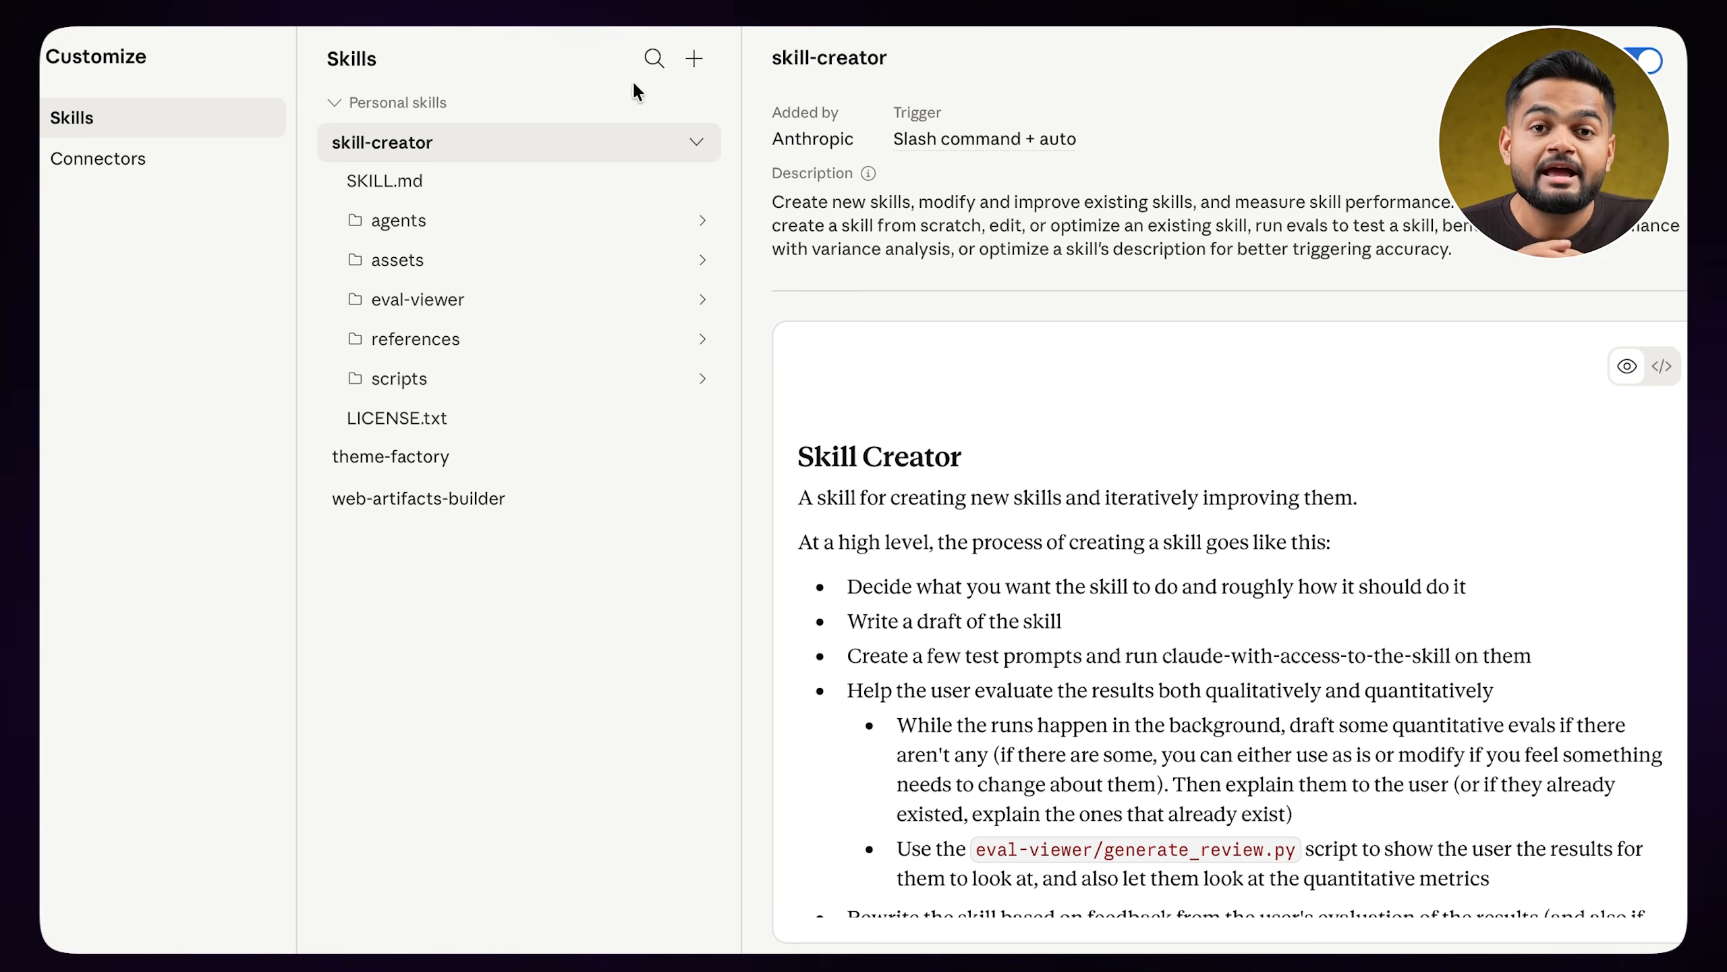
pyautogui.moveTo(709, 157)
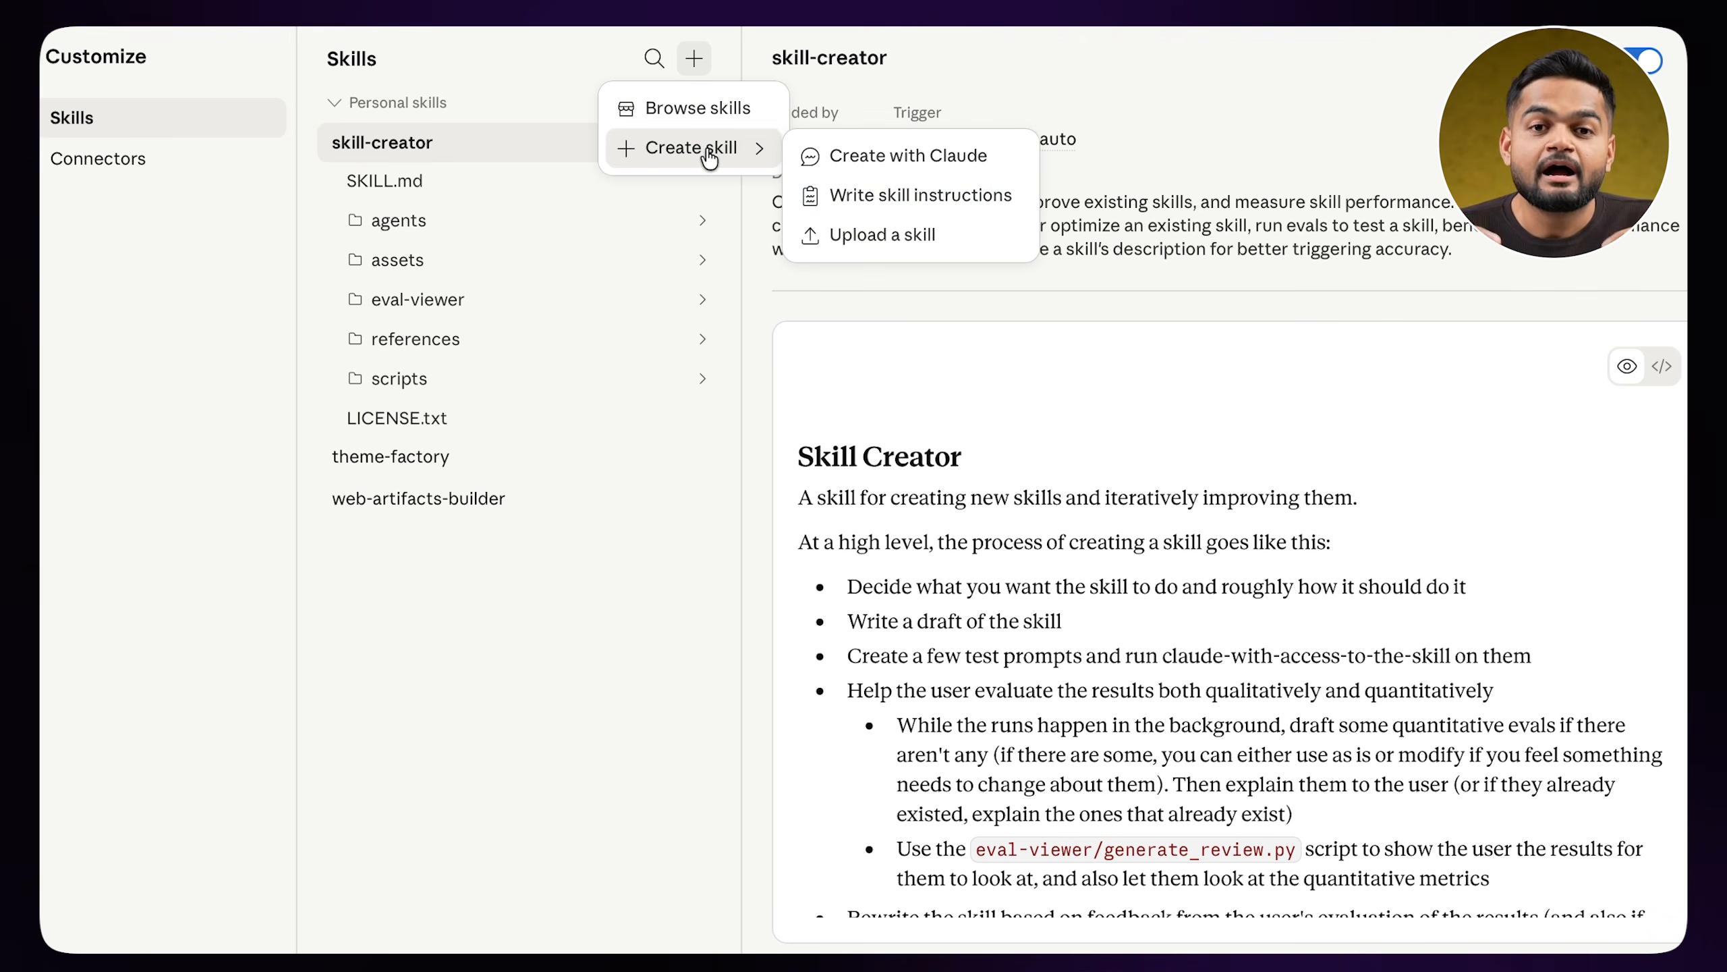
pyautogui.click(861, 235)
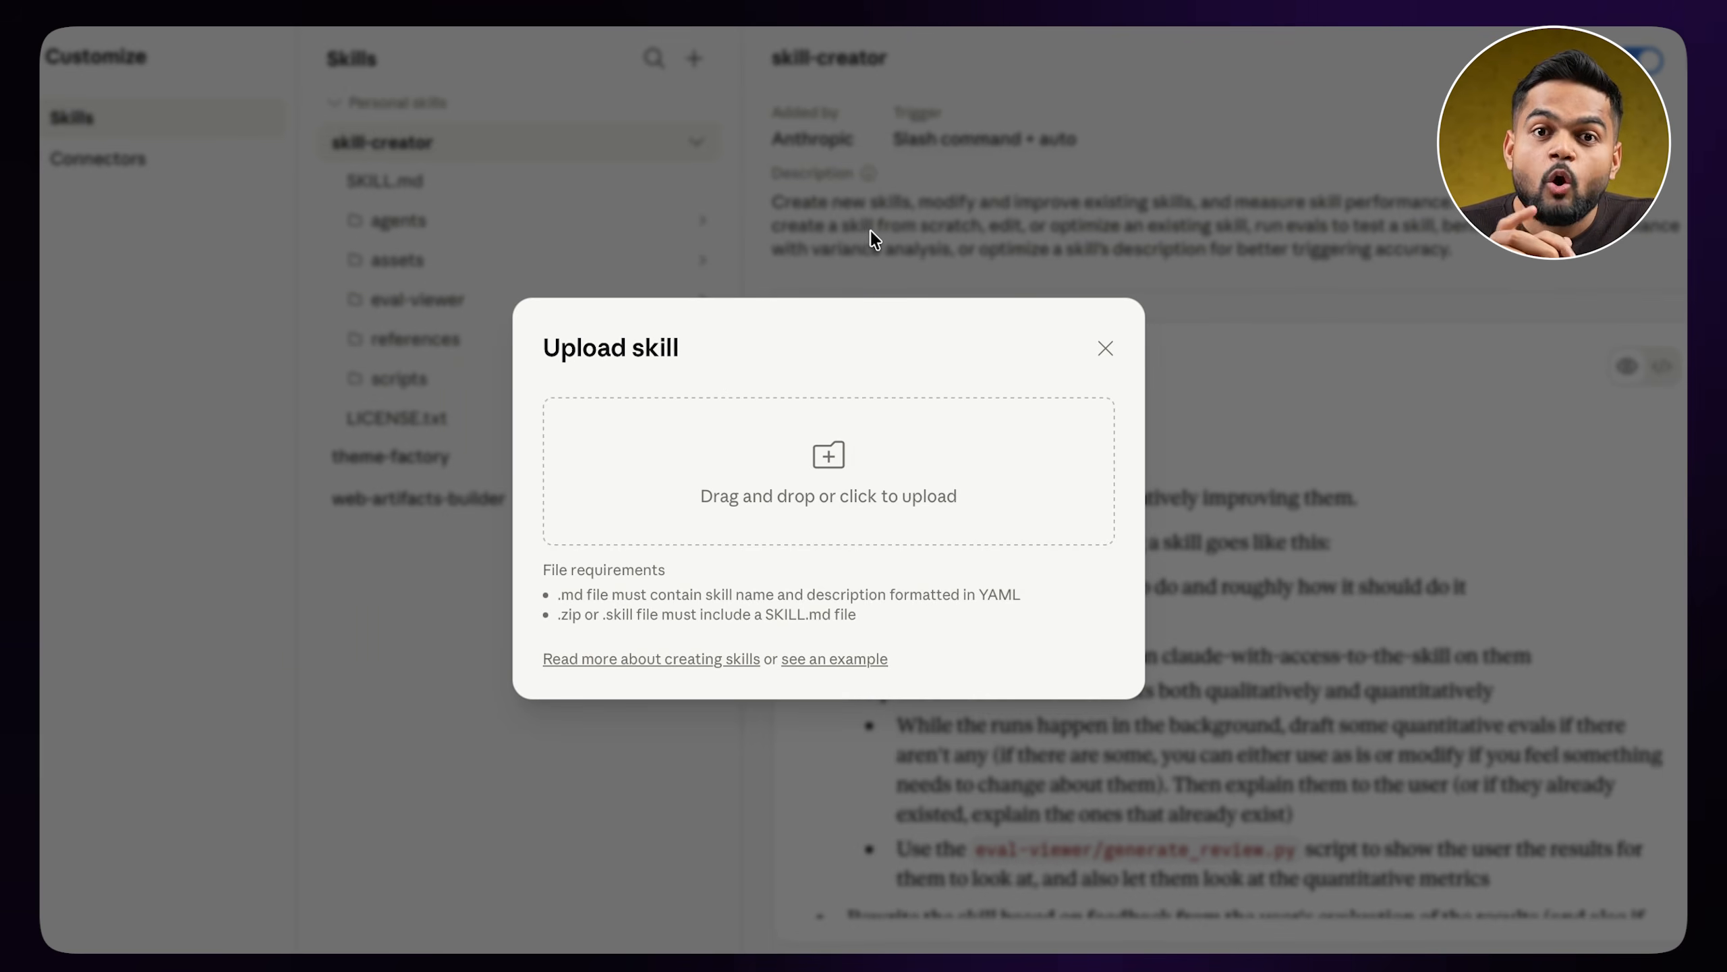
pyautogui.click(1447, 41)
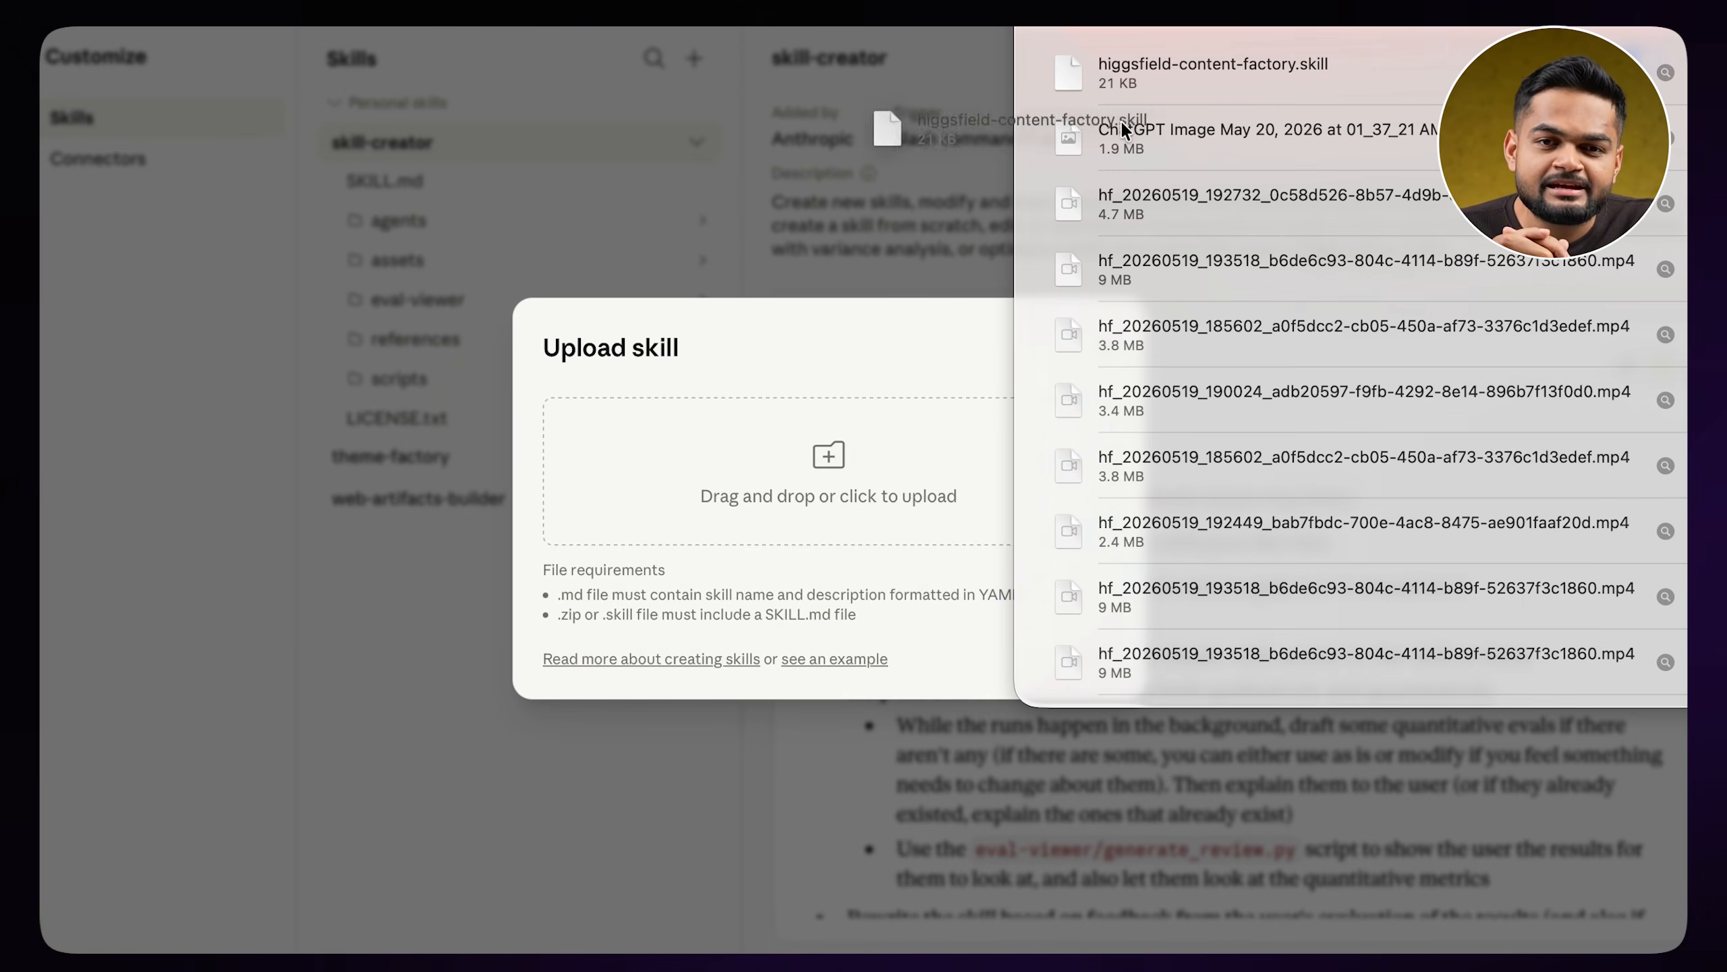
pyautogui.moveTo(1120, 118); pyautogui.dragTo(740, 492)
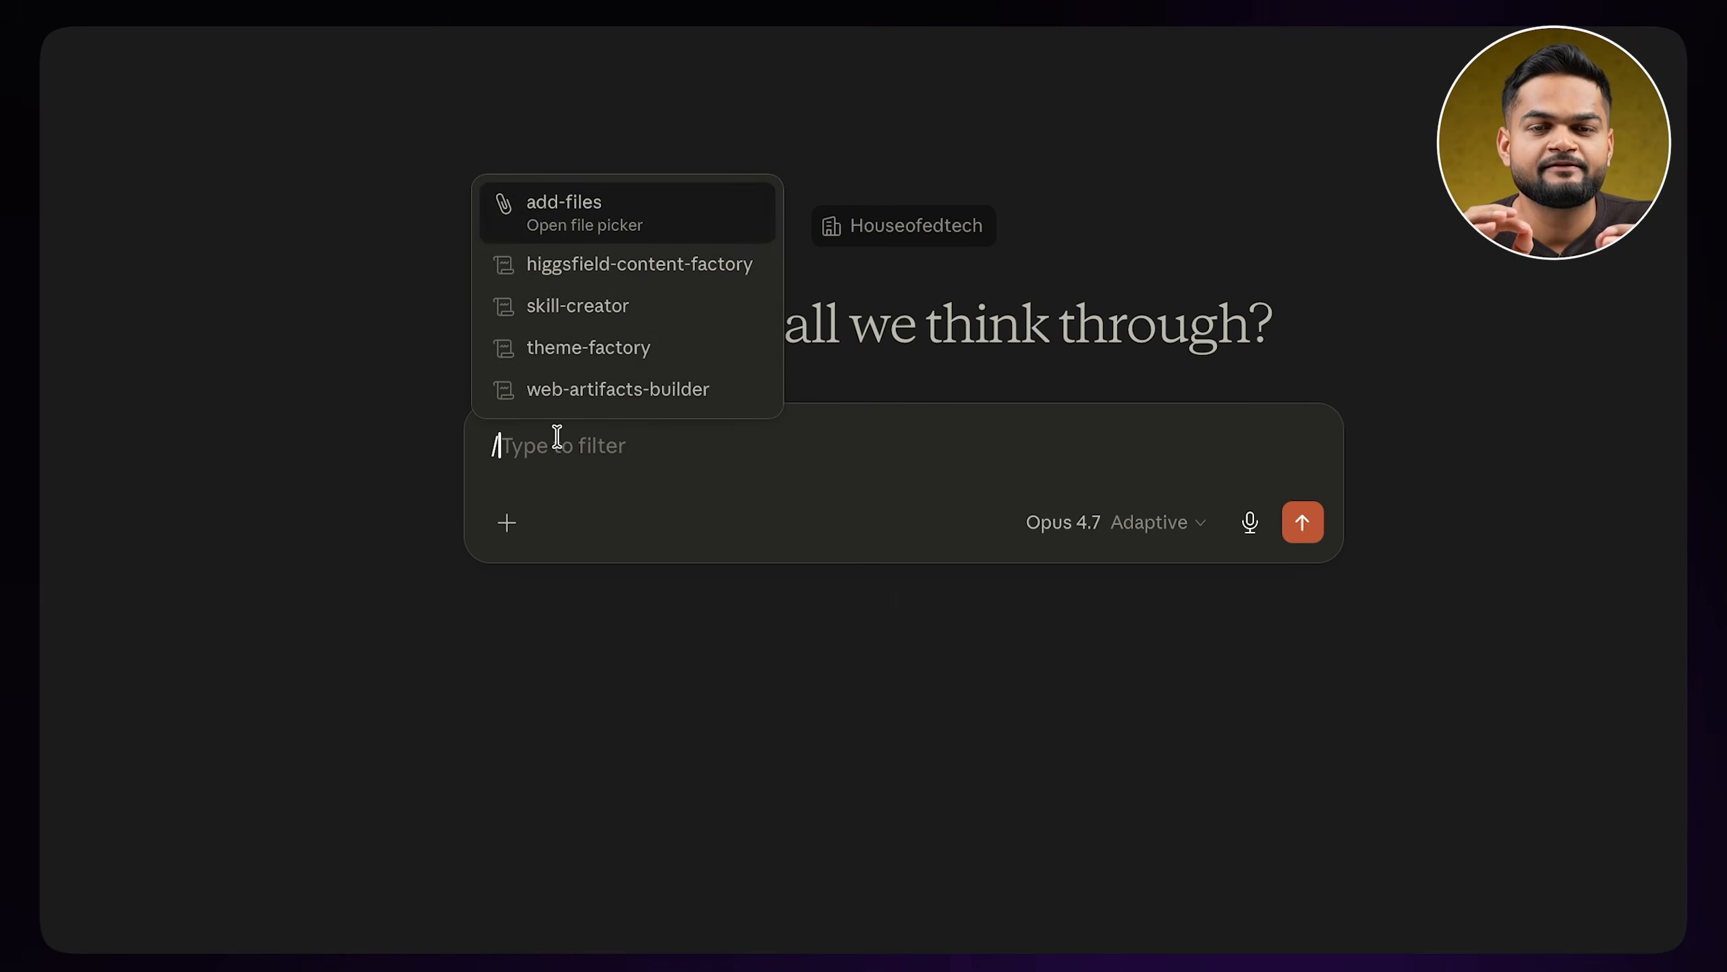
# Run the higgsfield-content-factory skill and answer its setup questions with a ready MCP connection, Stage 1 full pipeline and 100 videos
pyautogui.click(596, 263)
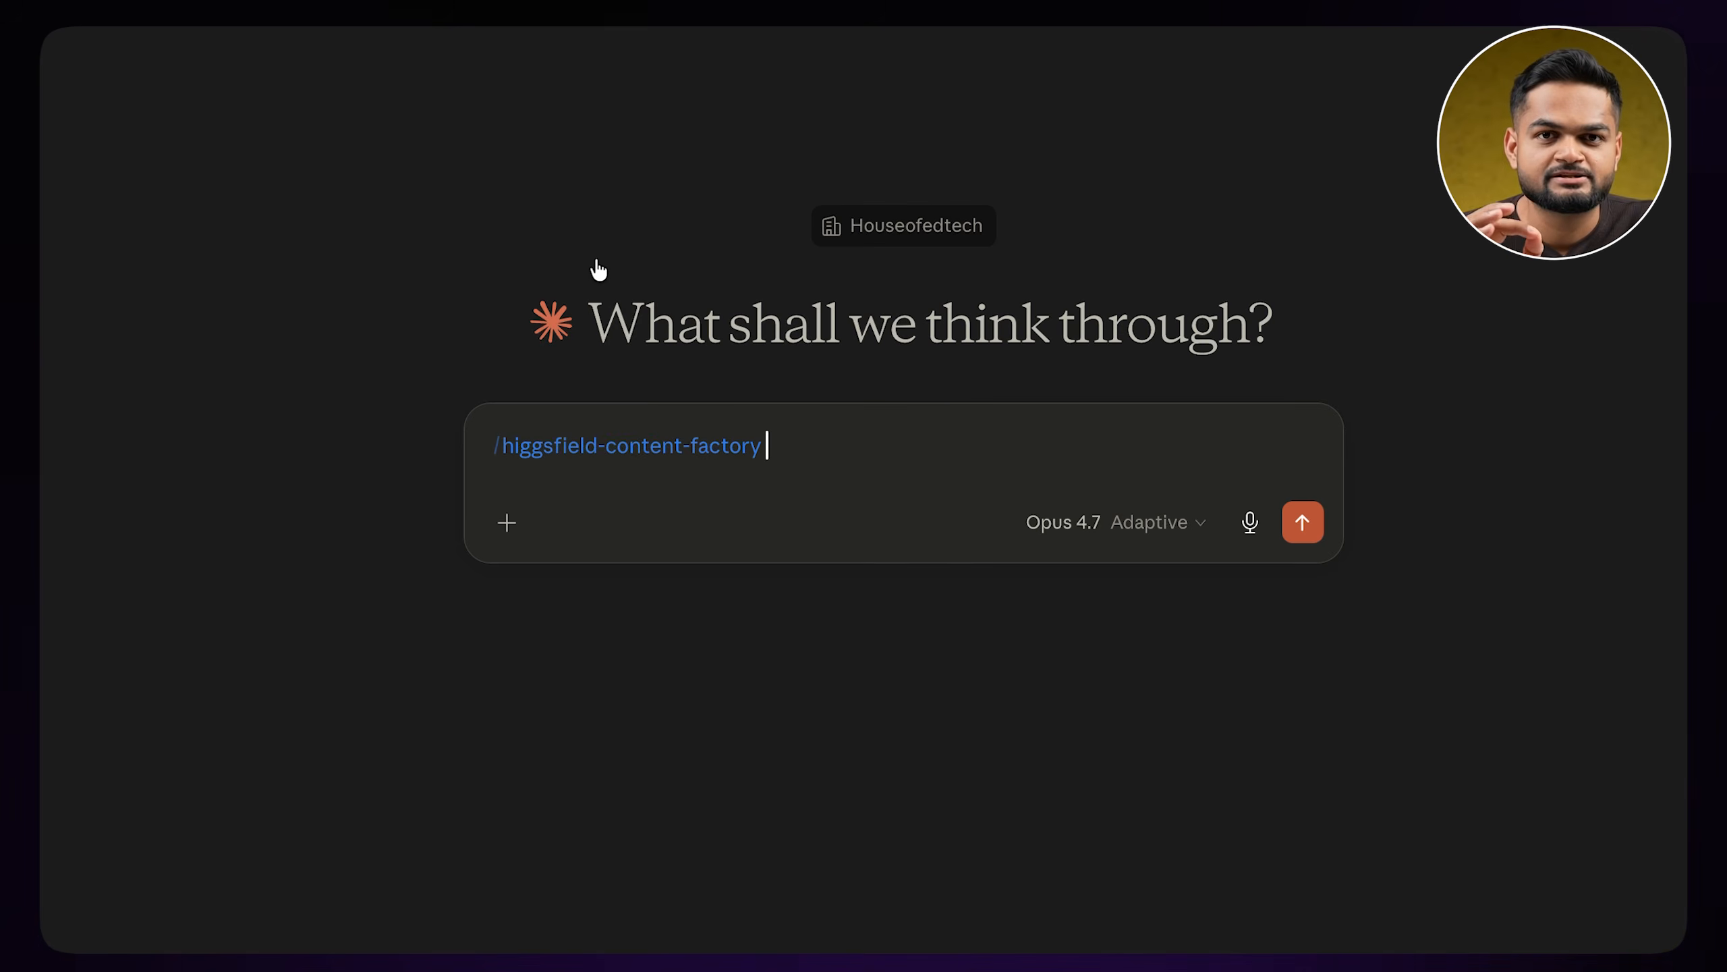
pyautogui.click(1300, 524)
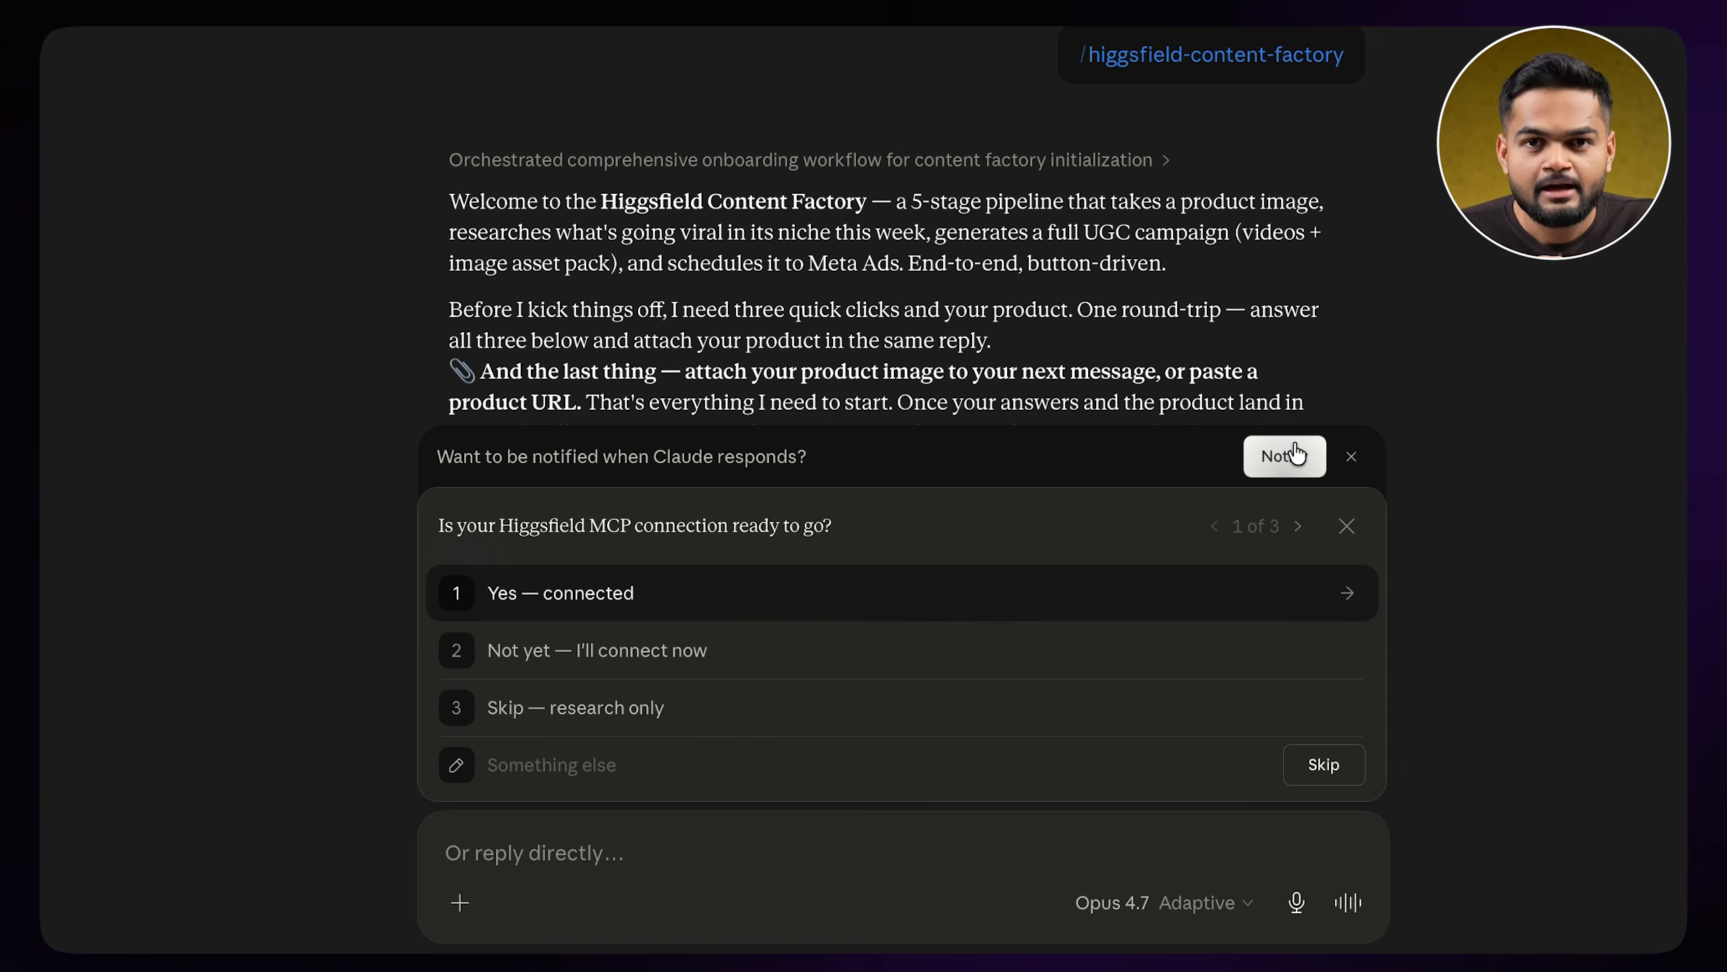
pyautogui.click(749, 598)
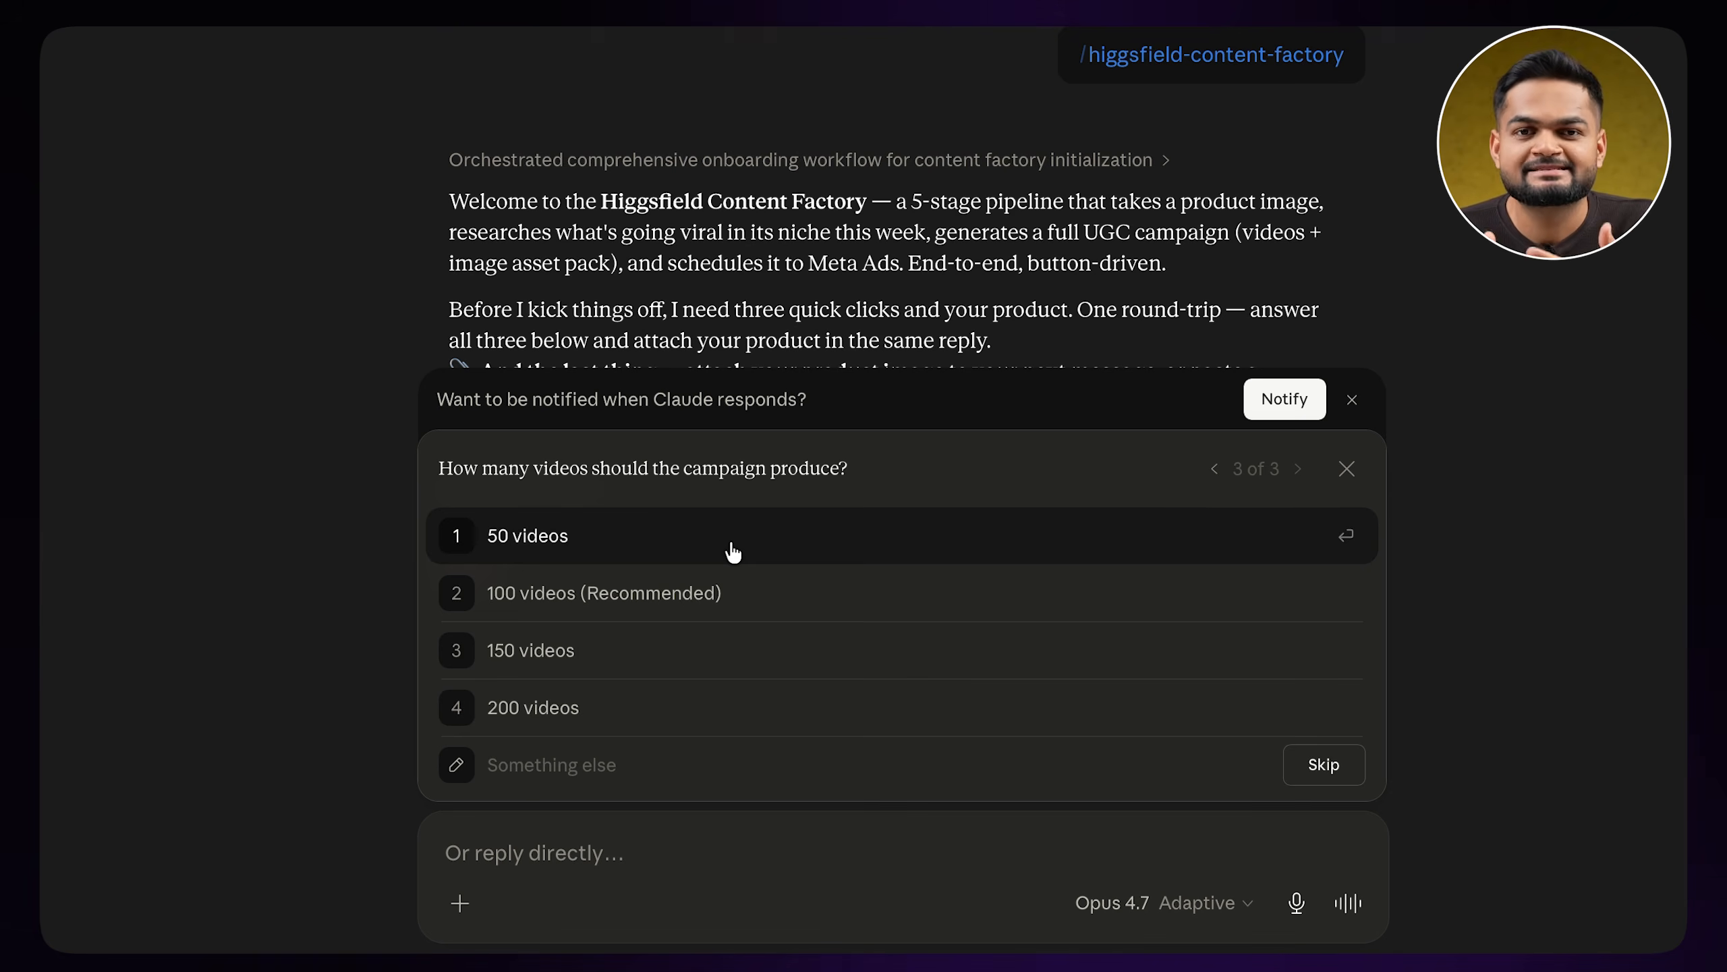
pyautogui.click(667, 592)
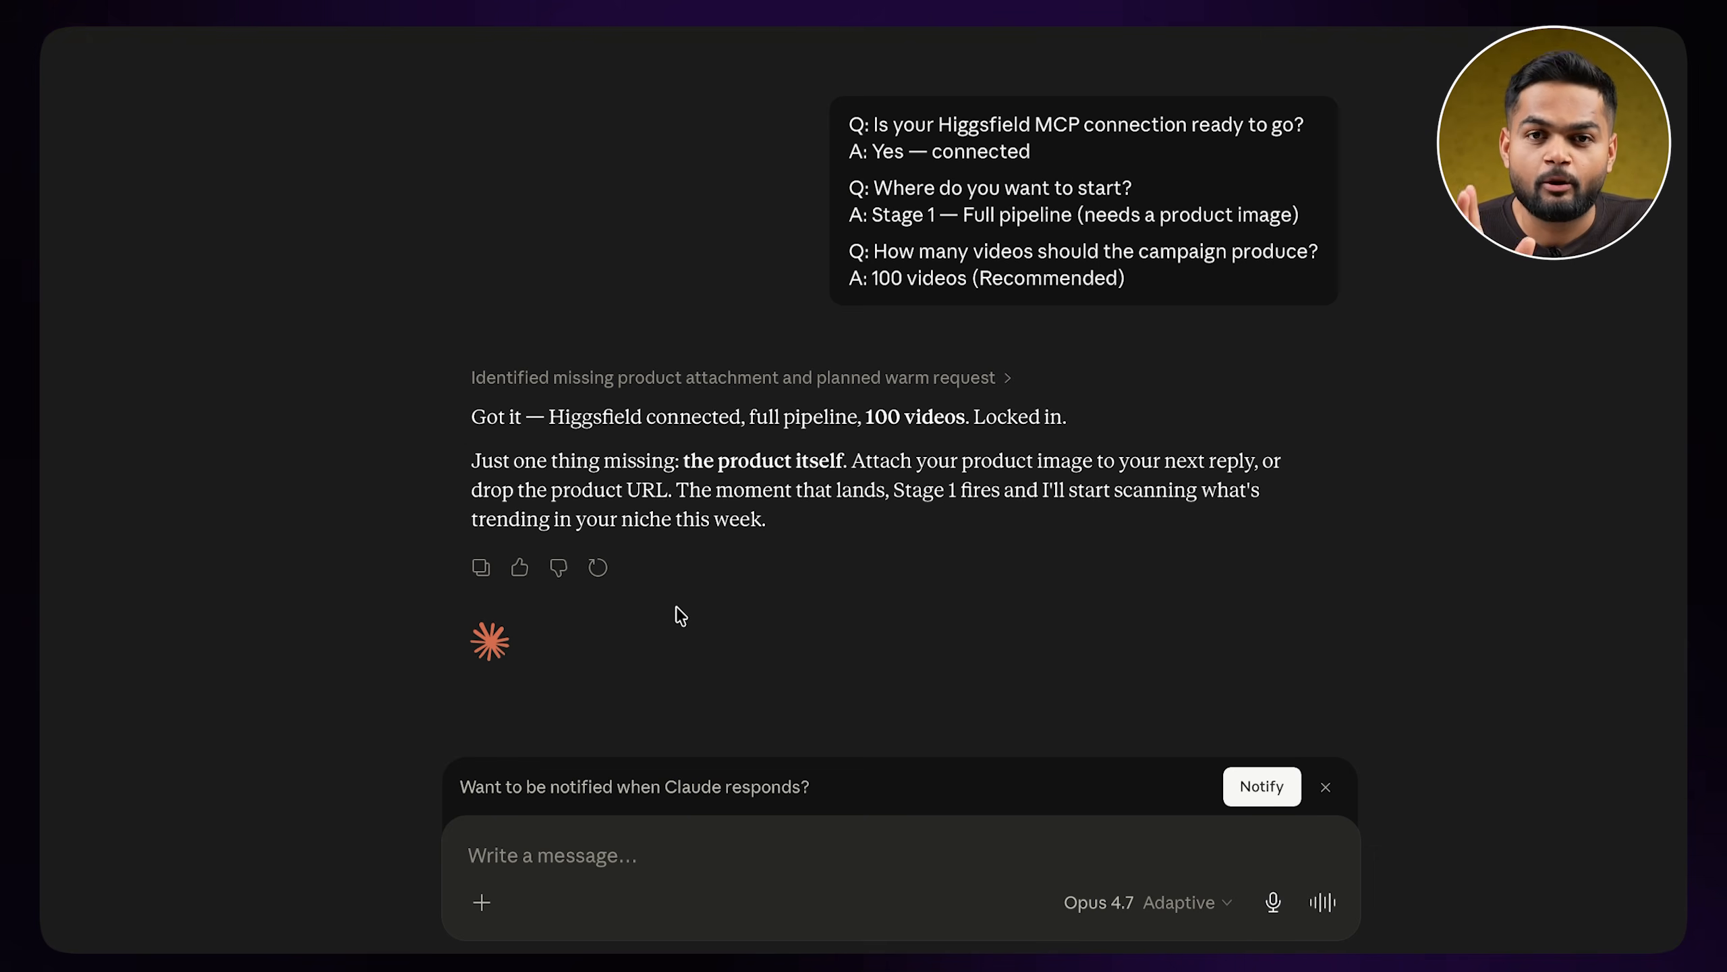
# Attach the AK energy drink can image and send it with the message "this is the product"
pyautogui.click(482, 903)
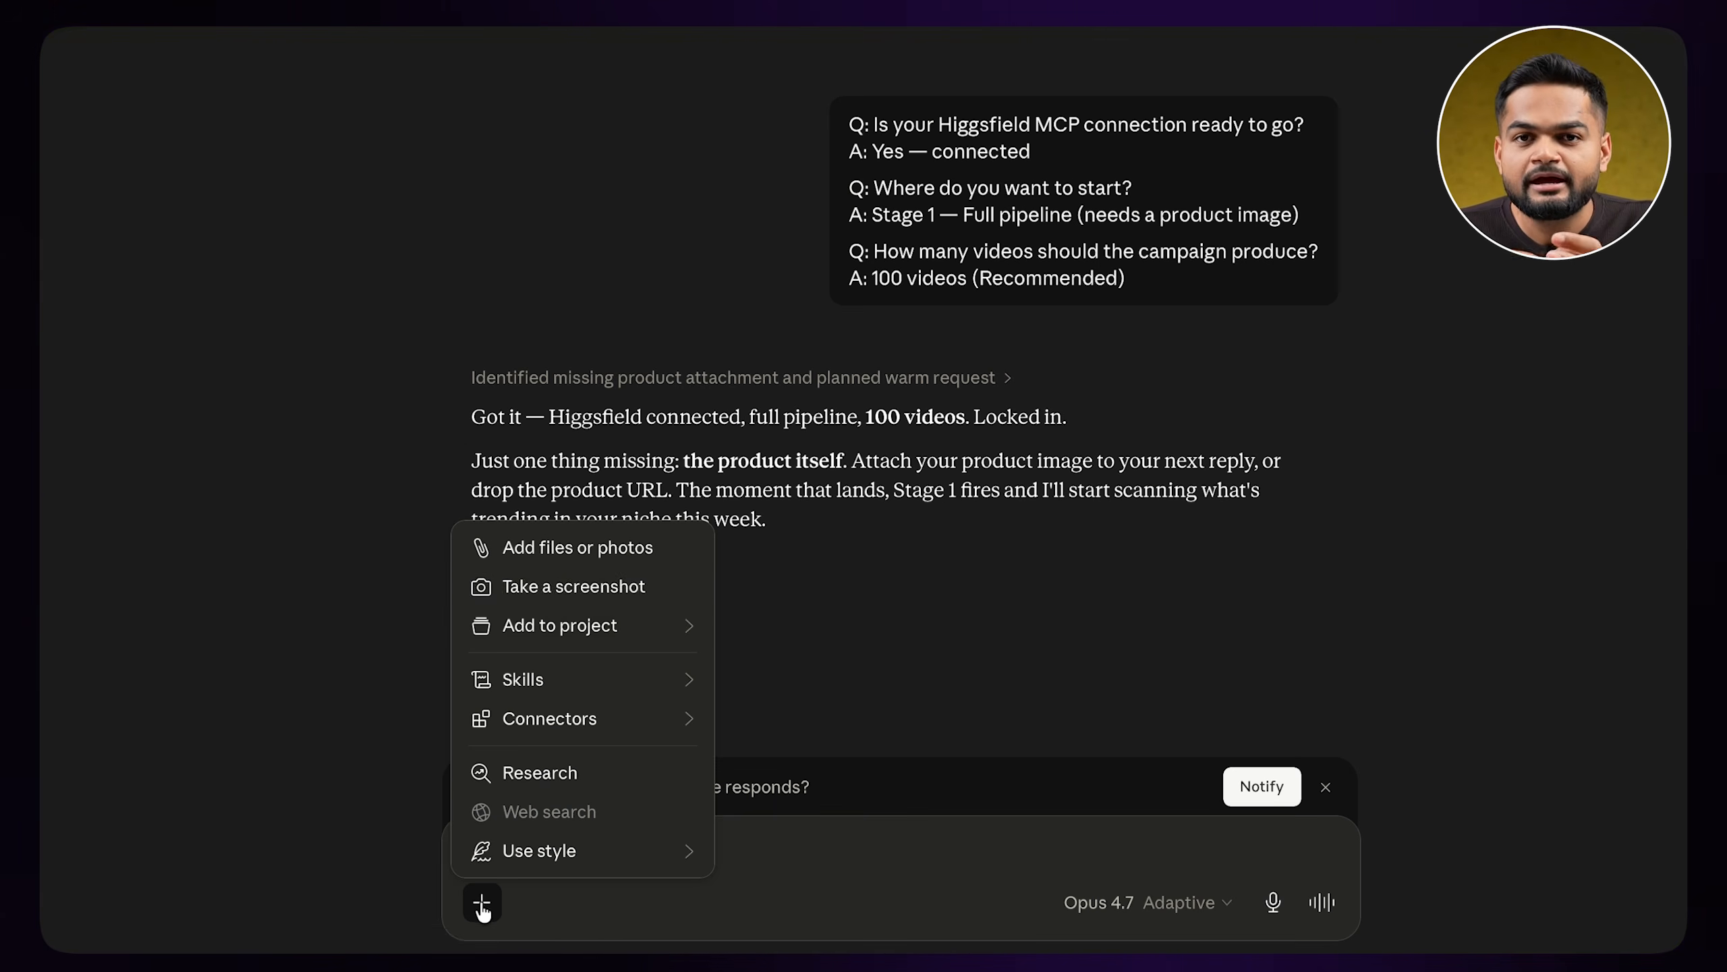
pyautogui.click(605, 549)
pyautogui.click(1344, 646)
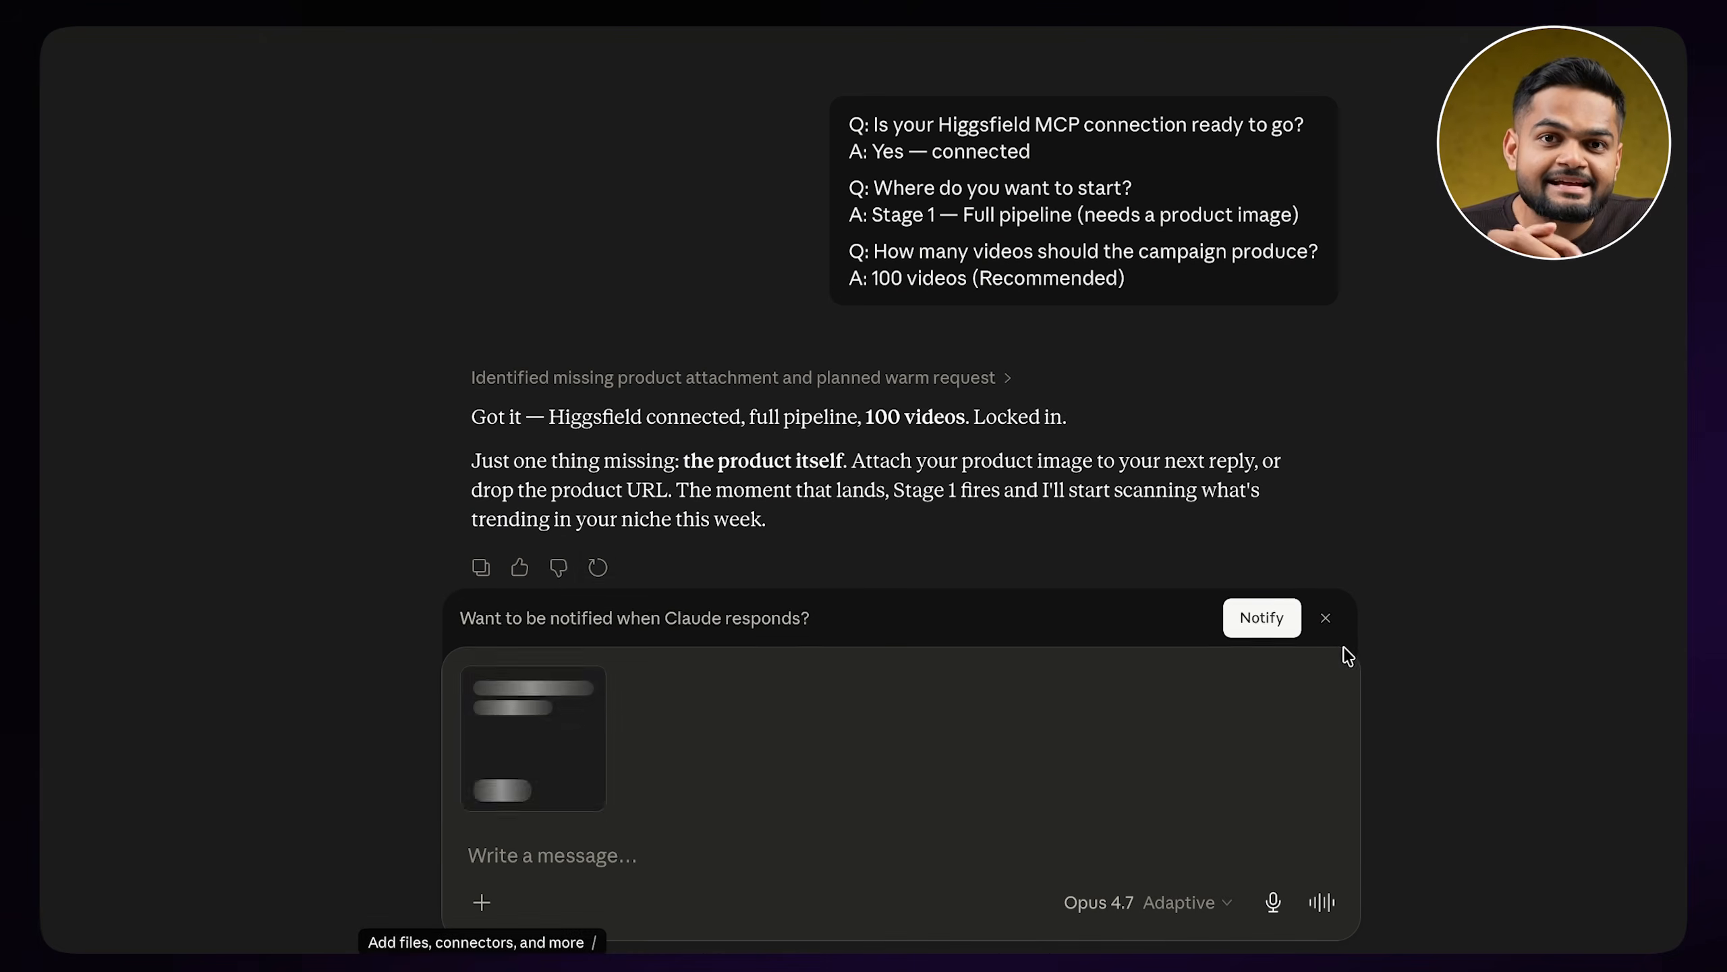
pyautogui.write('this is the product')
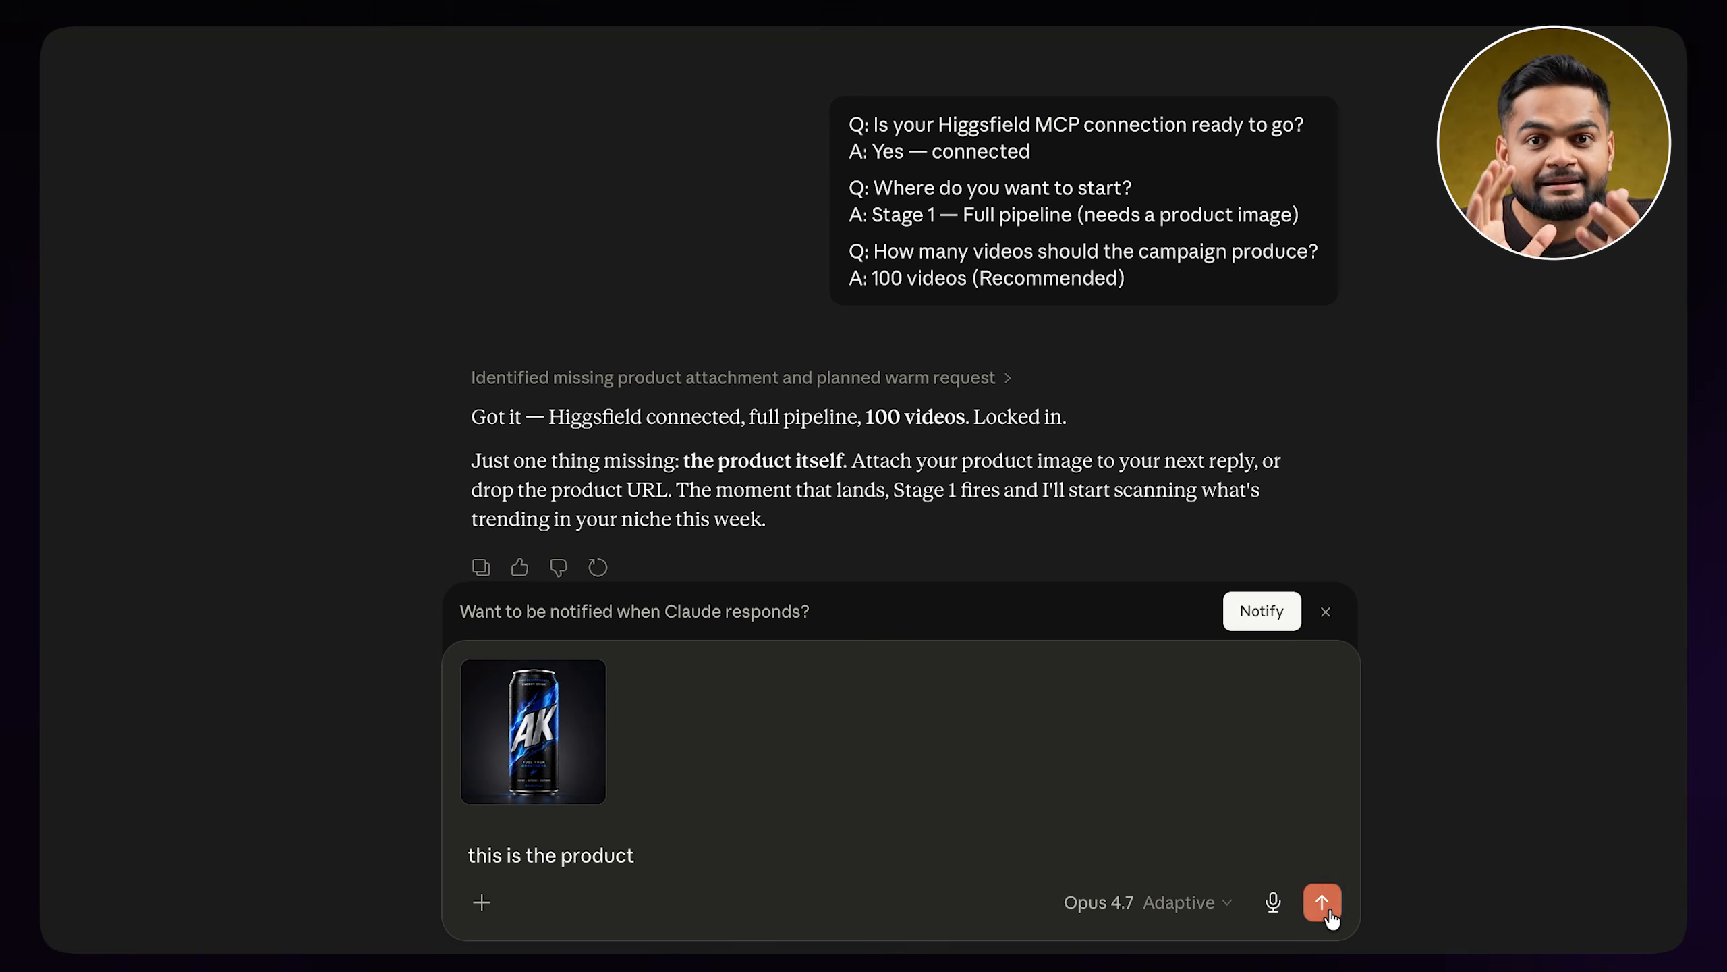
pyautogui.click(1329, 915)
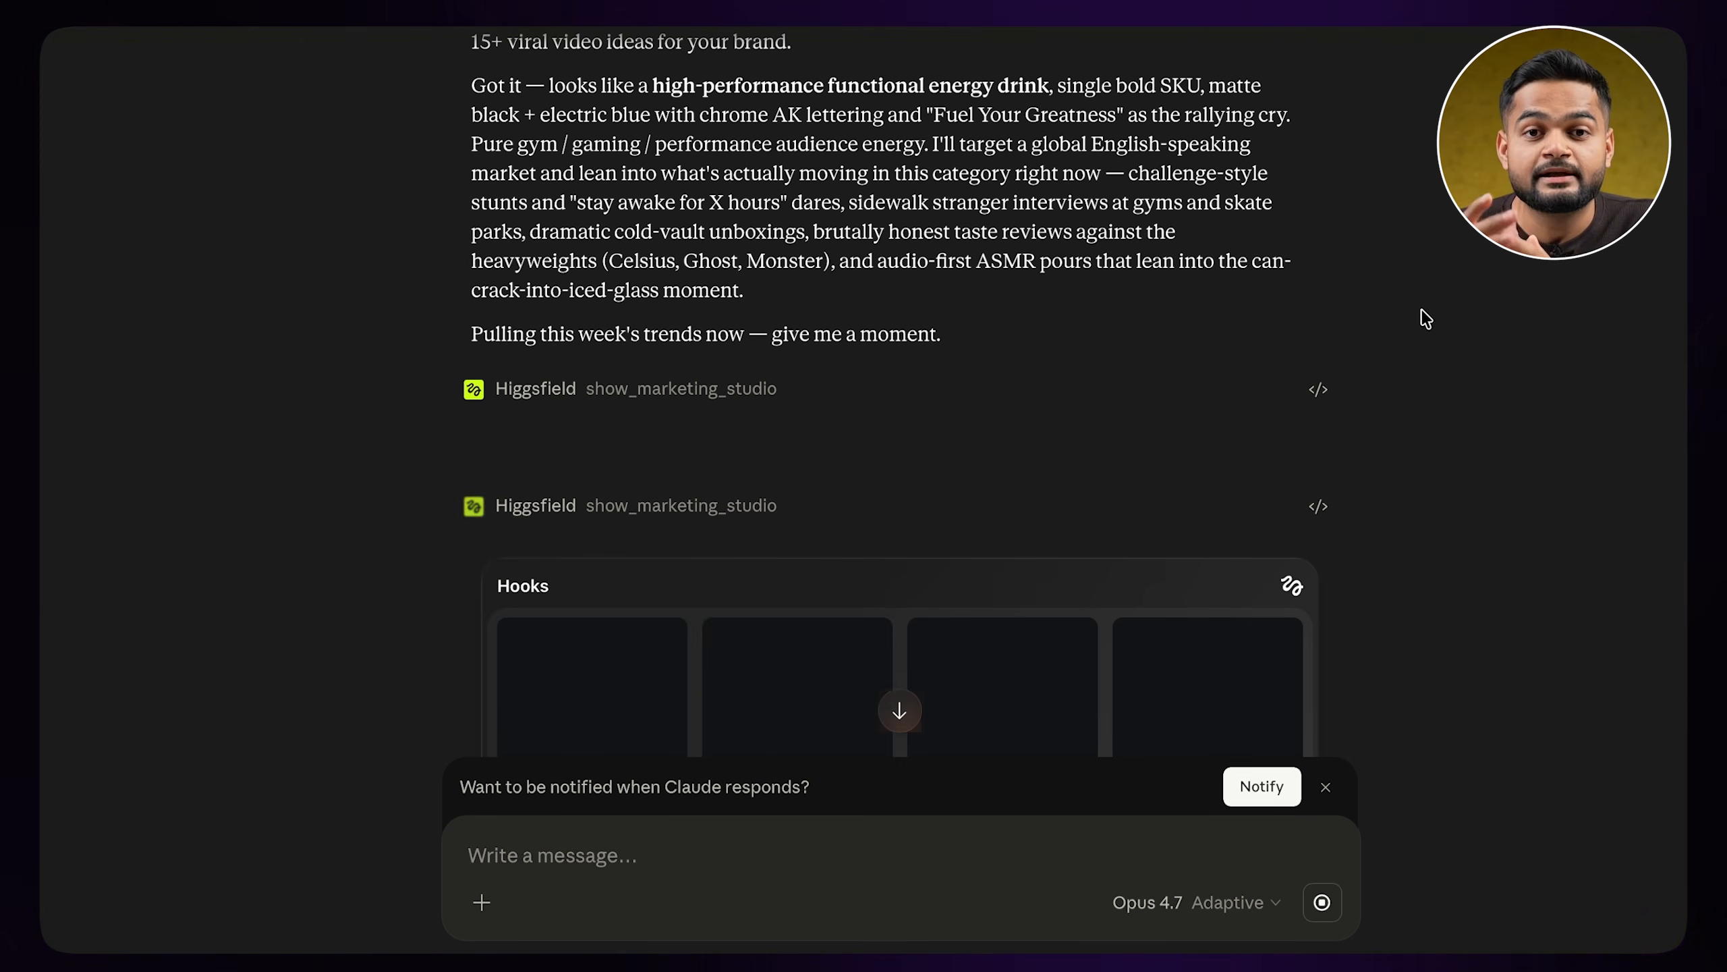
# Look through the Hooks and Settings presets that Higgsfield's Marketing Studio offers in the chat
pyautogui.scroll(-5, 1421, 308)
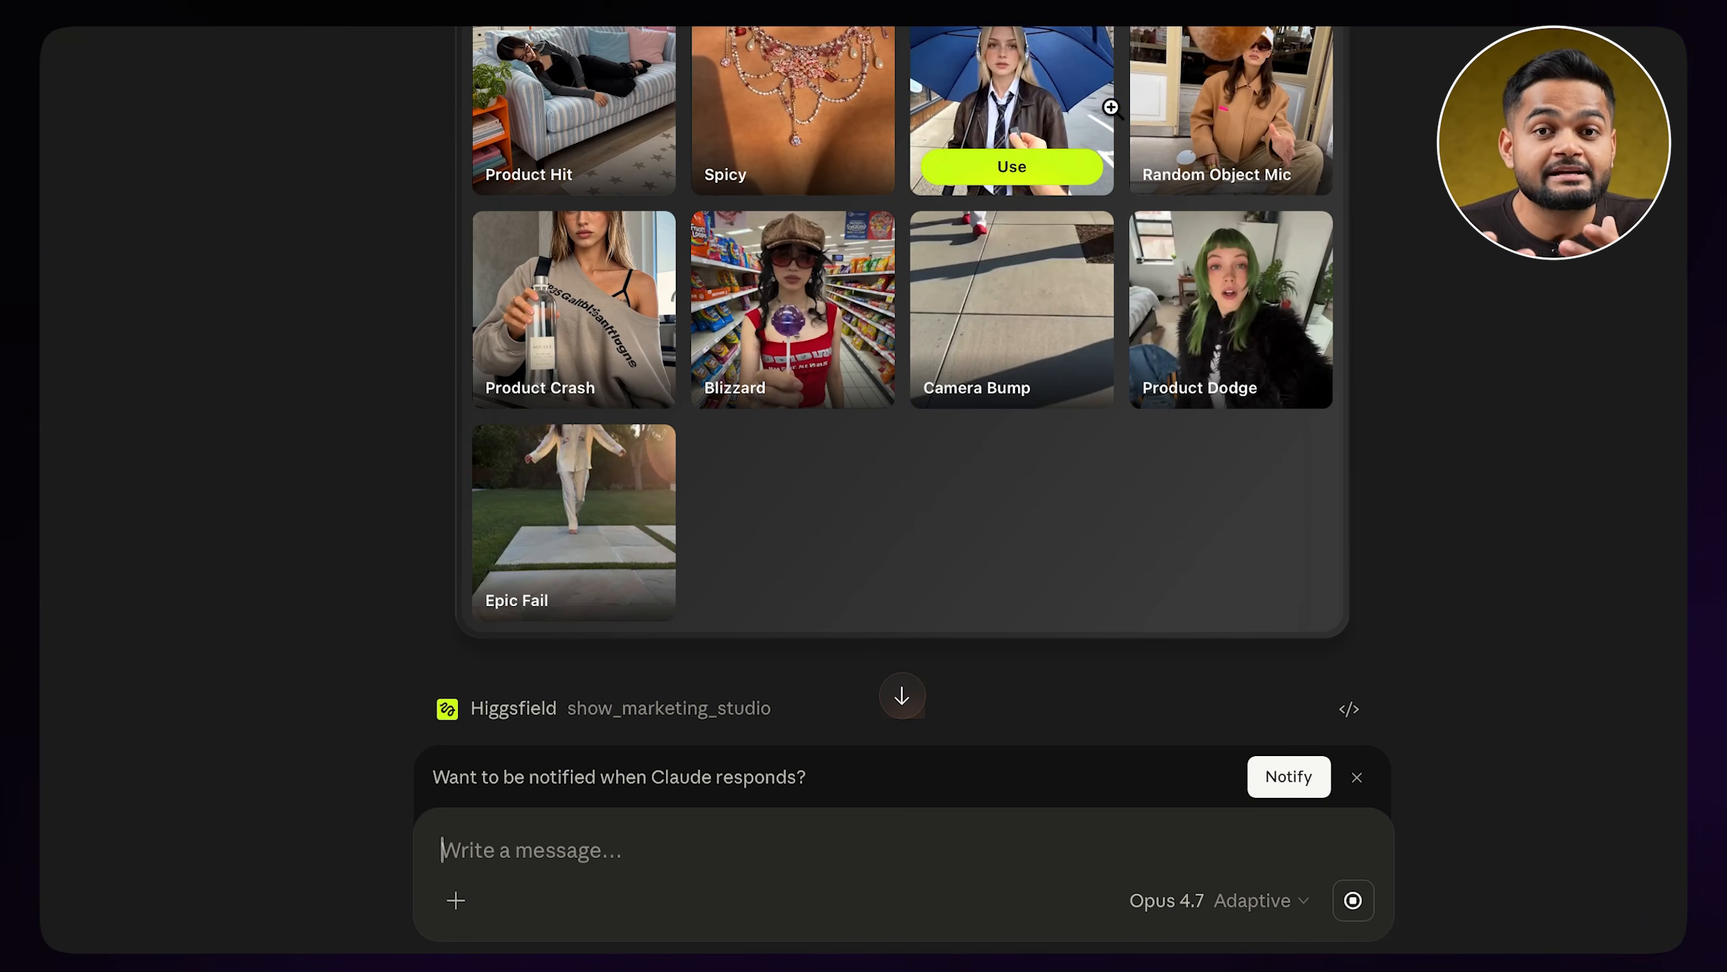
pyautogui.moveTo(1177, 310)
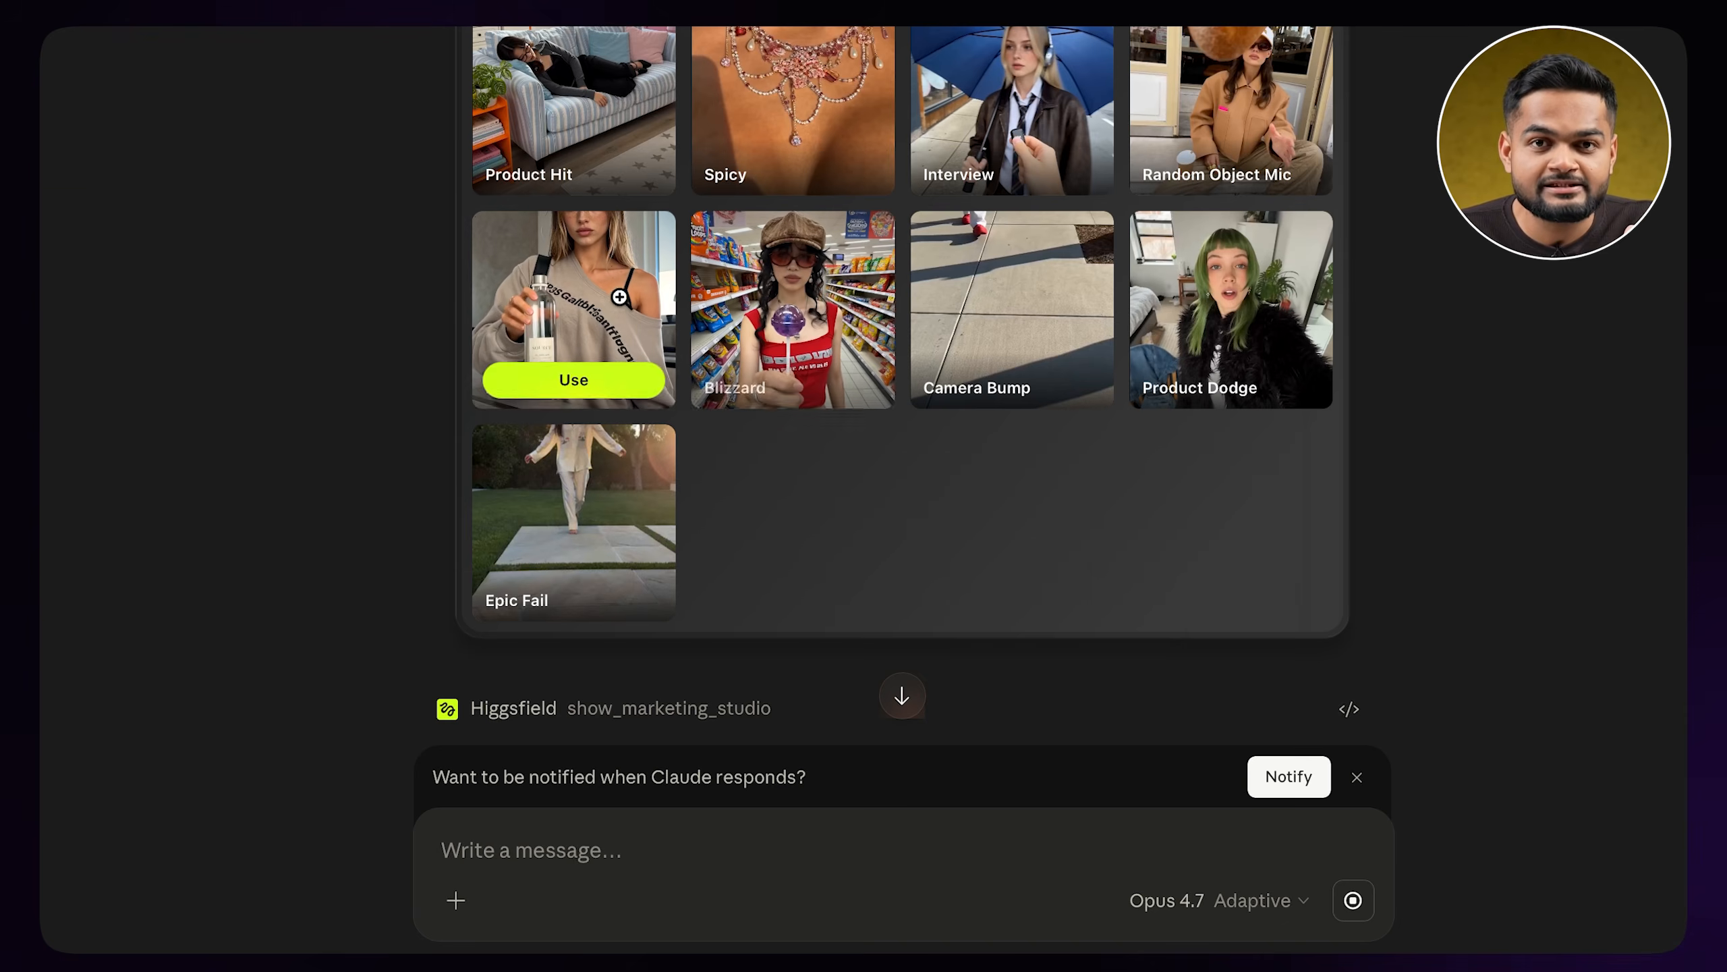
pyautogui.moveTo(524, 513)
pyautogui.scroll(1, 575, 559)
pyautogui.scroll(-10, 574, 559)
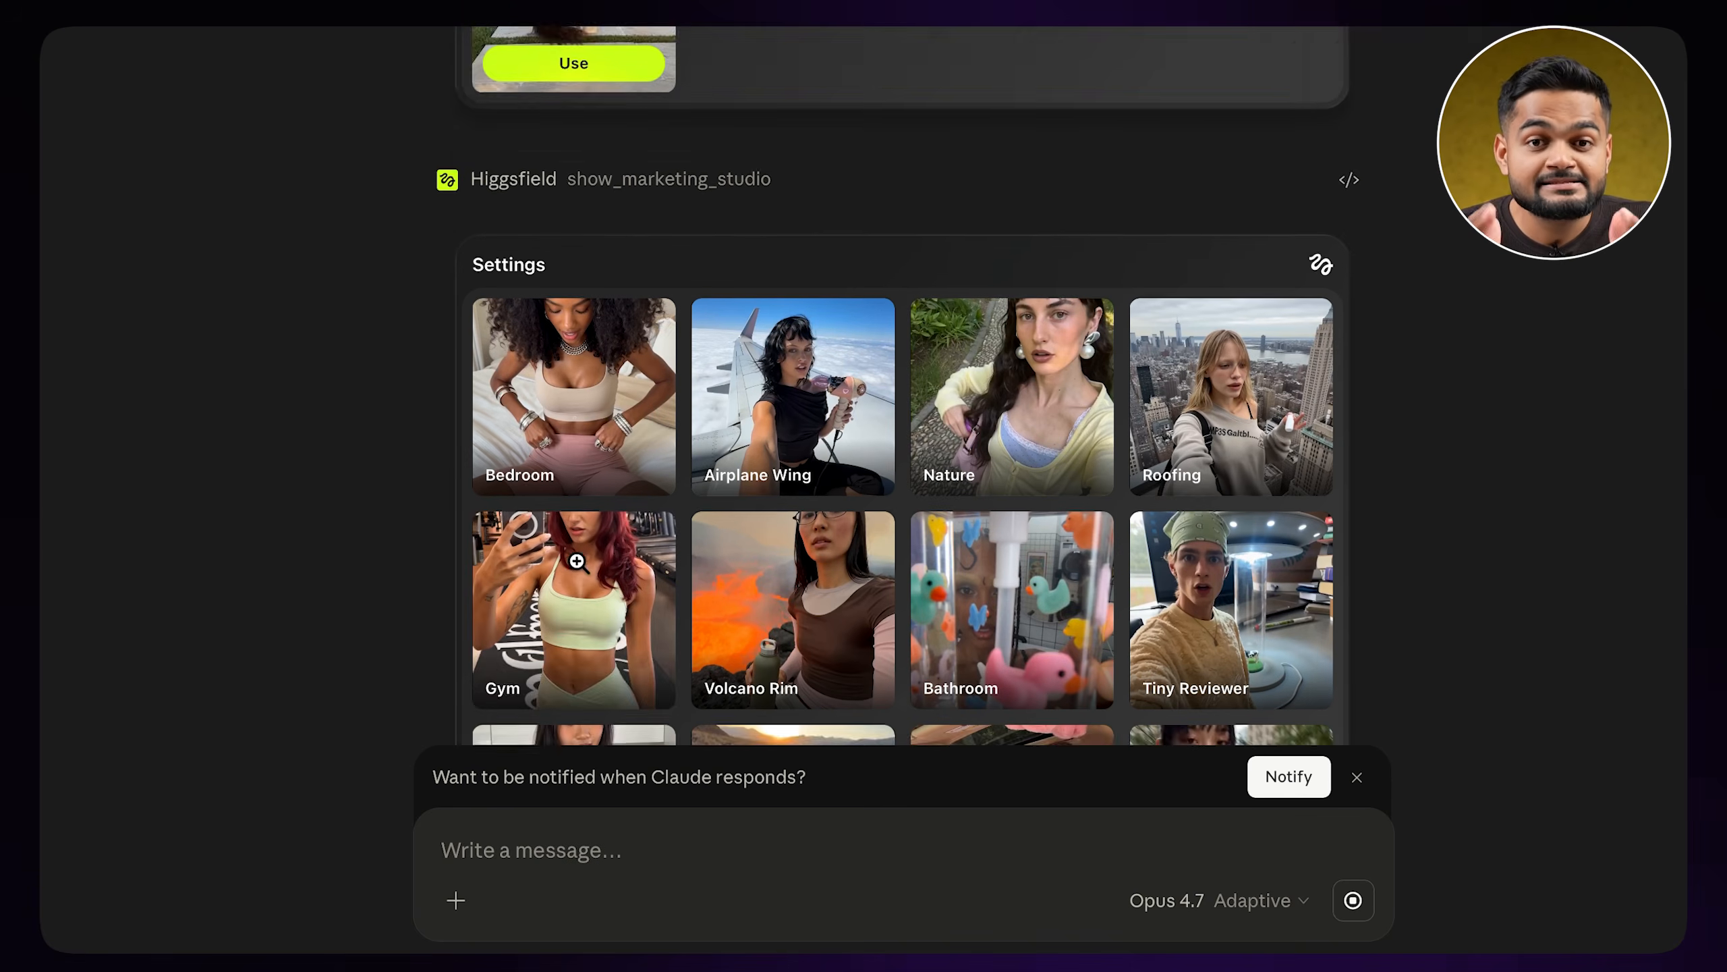
pyautogui.moveTo(607, 342)
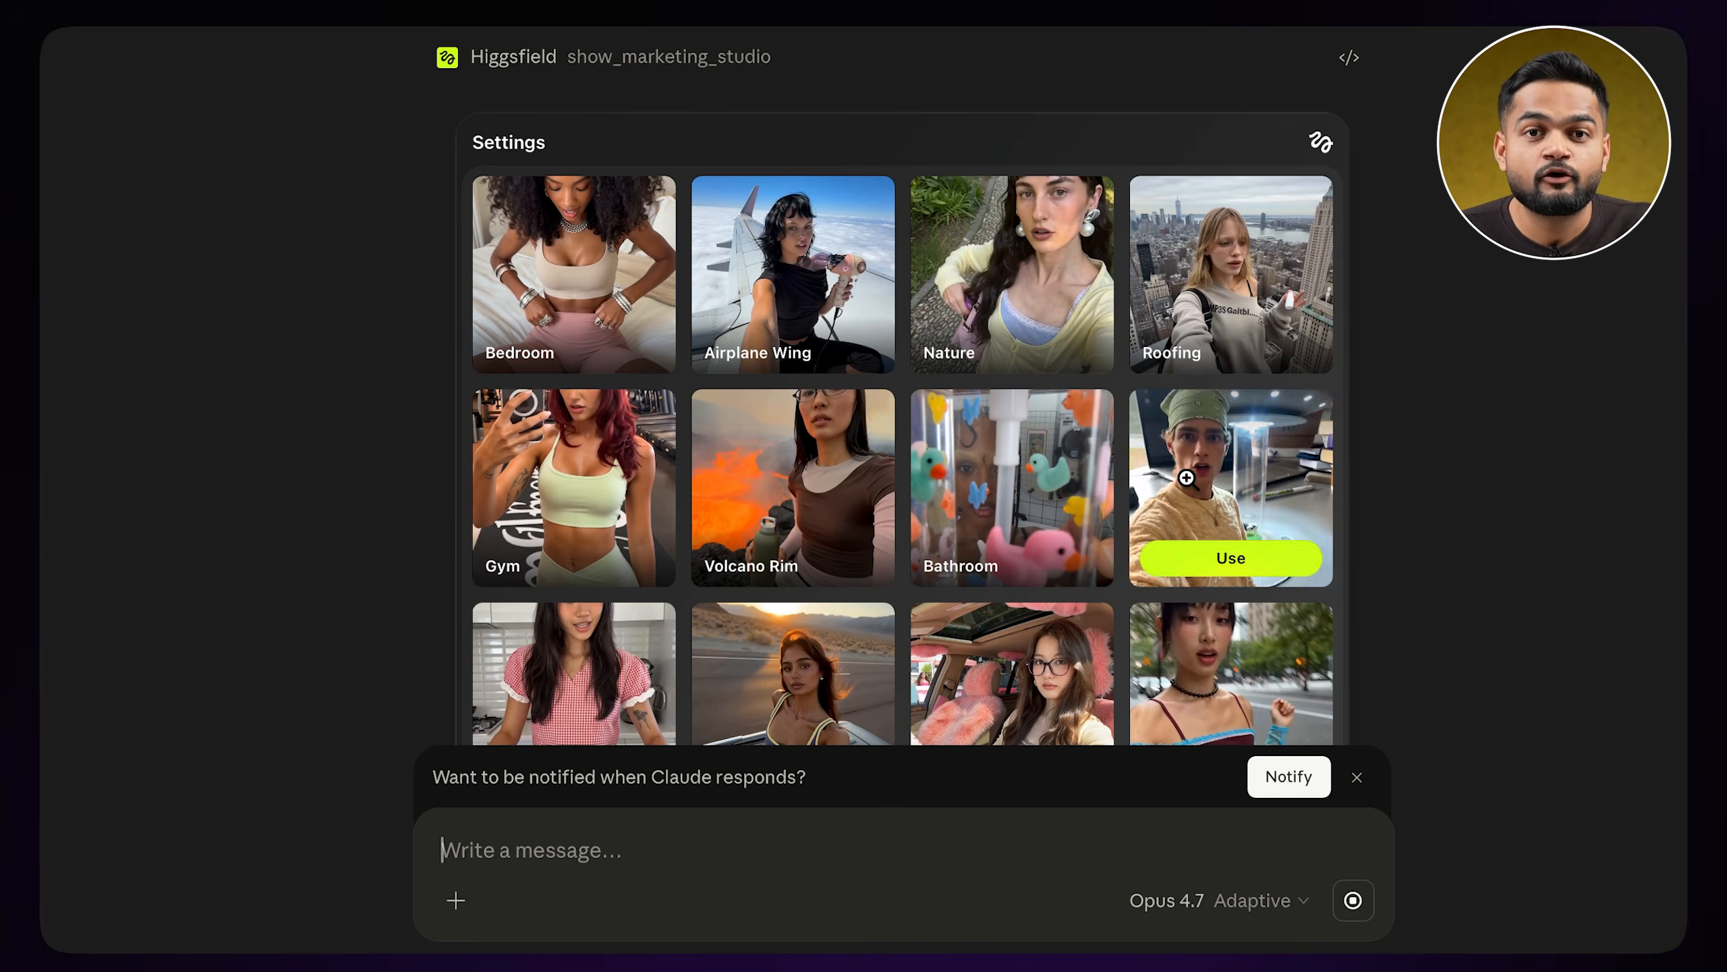
pyautogui.scroll(-5, 768, 668)
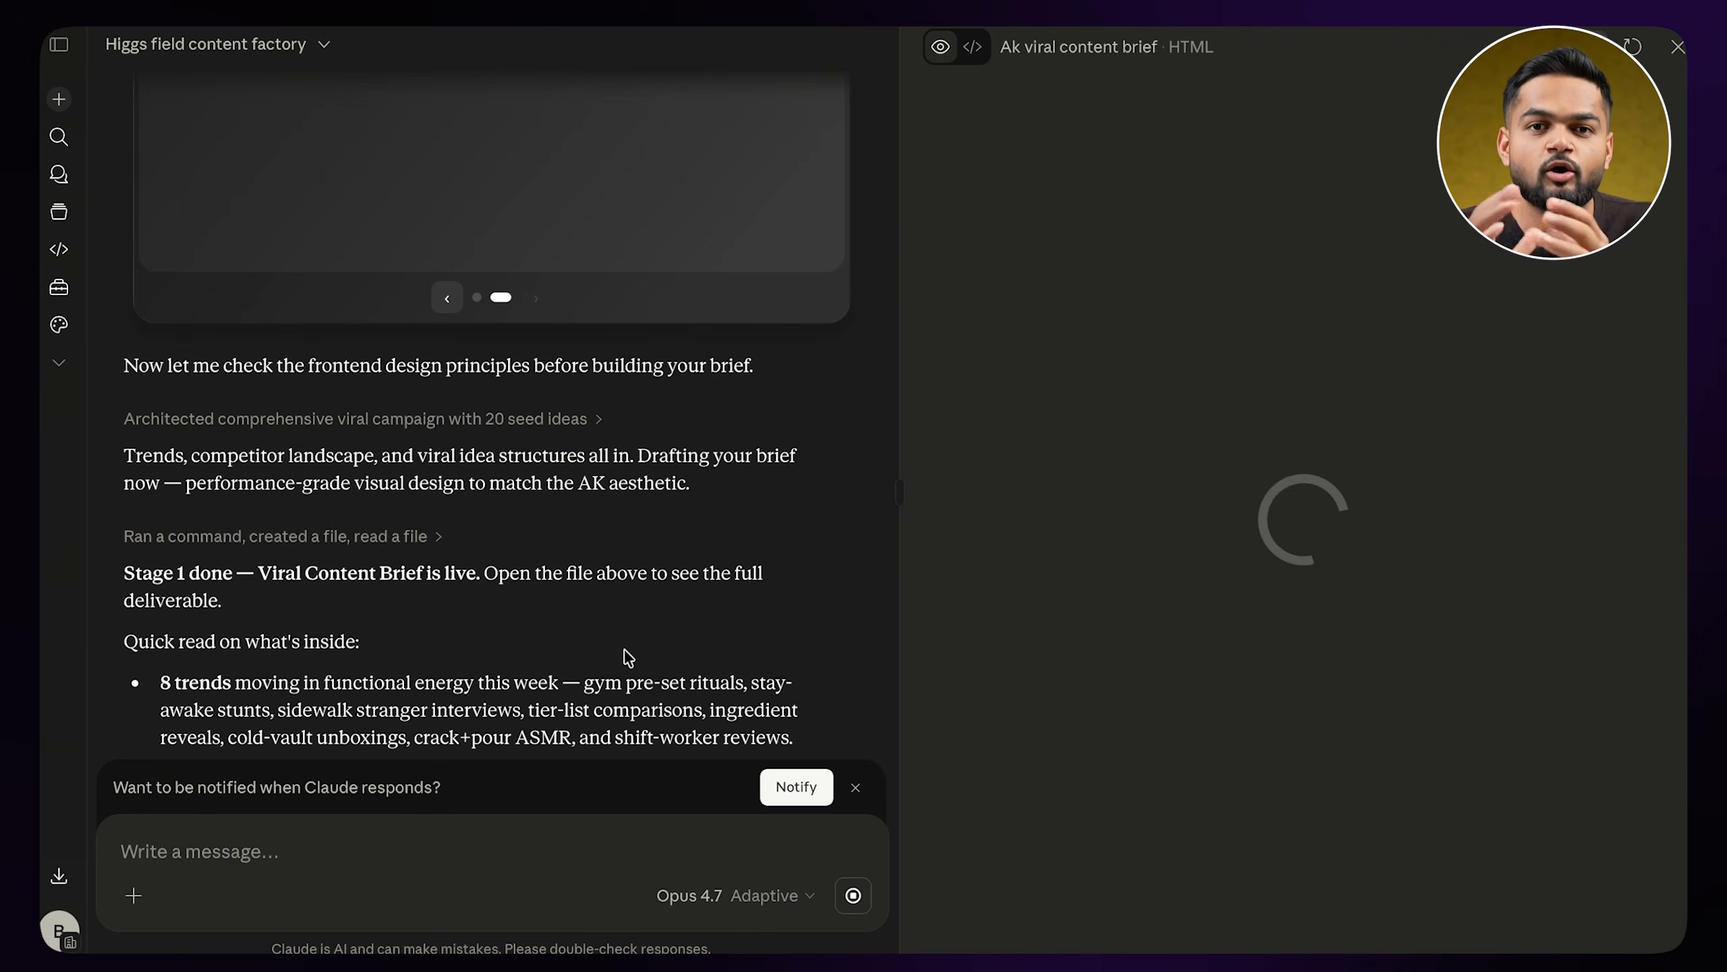
# Review the AK viral content brief, including its campaign overview, weekly trends, competitor table and hooks
pyautogui.scroll(-3, 1362, 488)
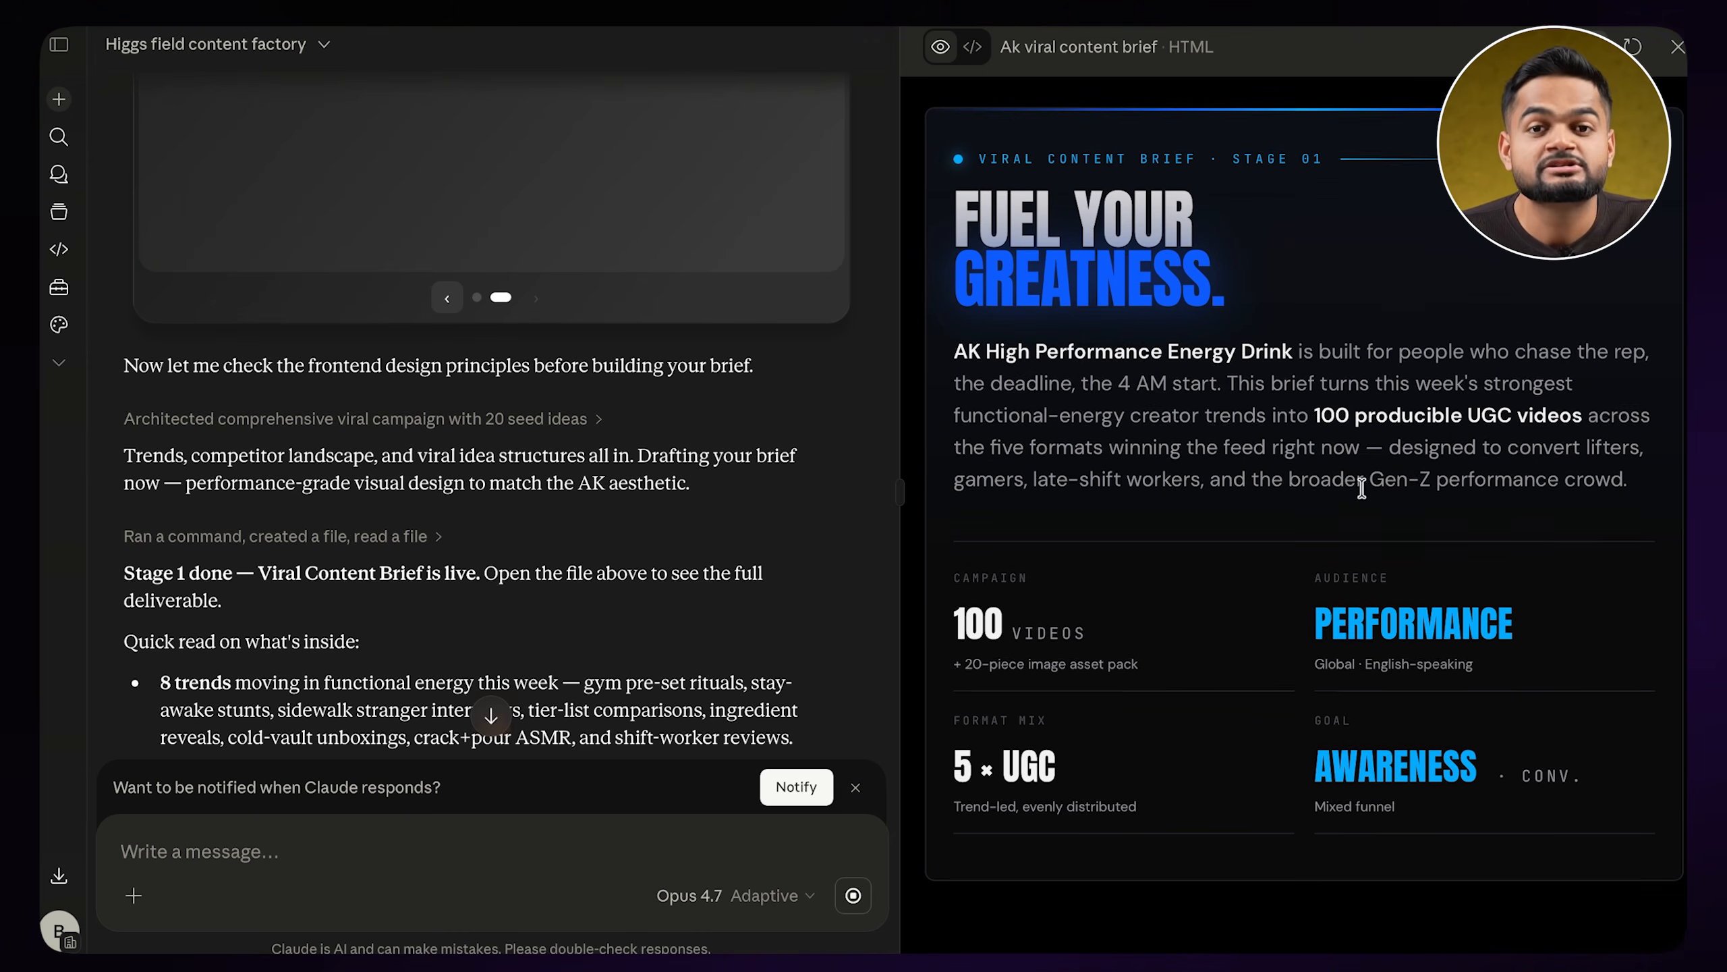
pyautogui.scroll(-10, 1362, 488)
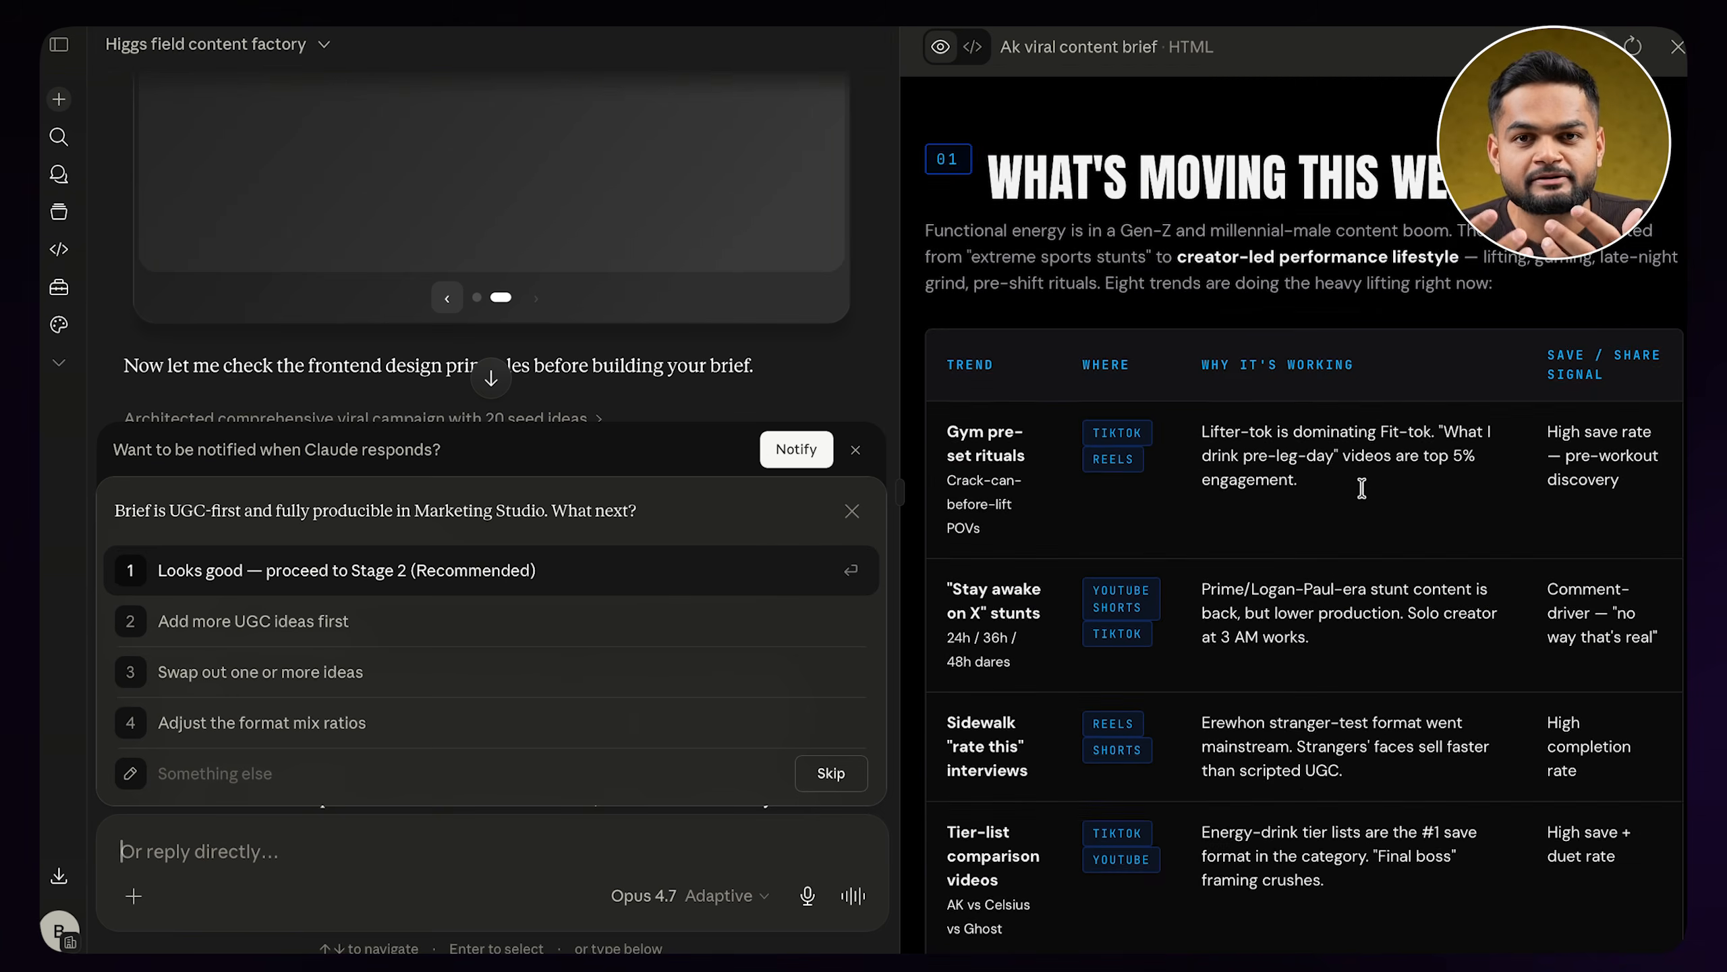
pyautogui.scroll(-15, 1362, 487)
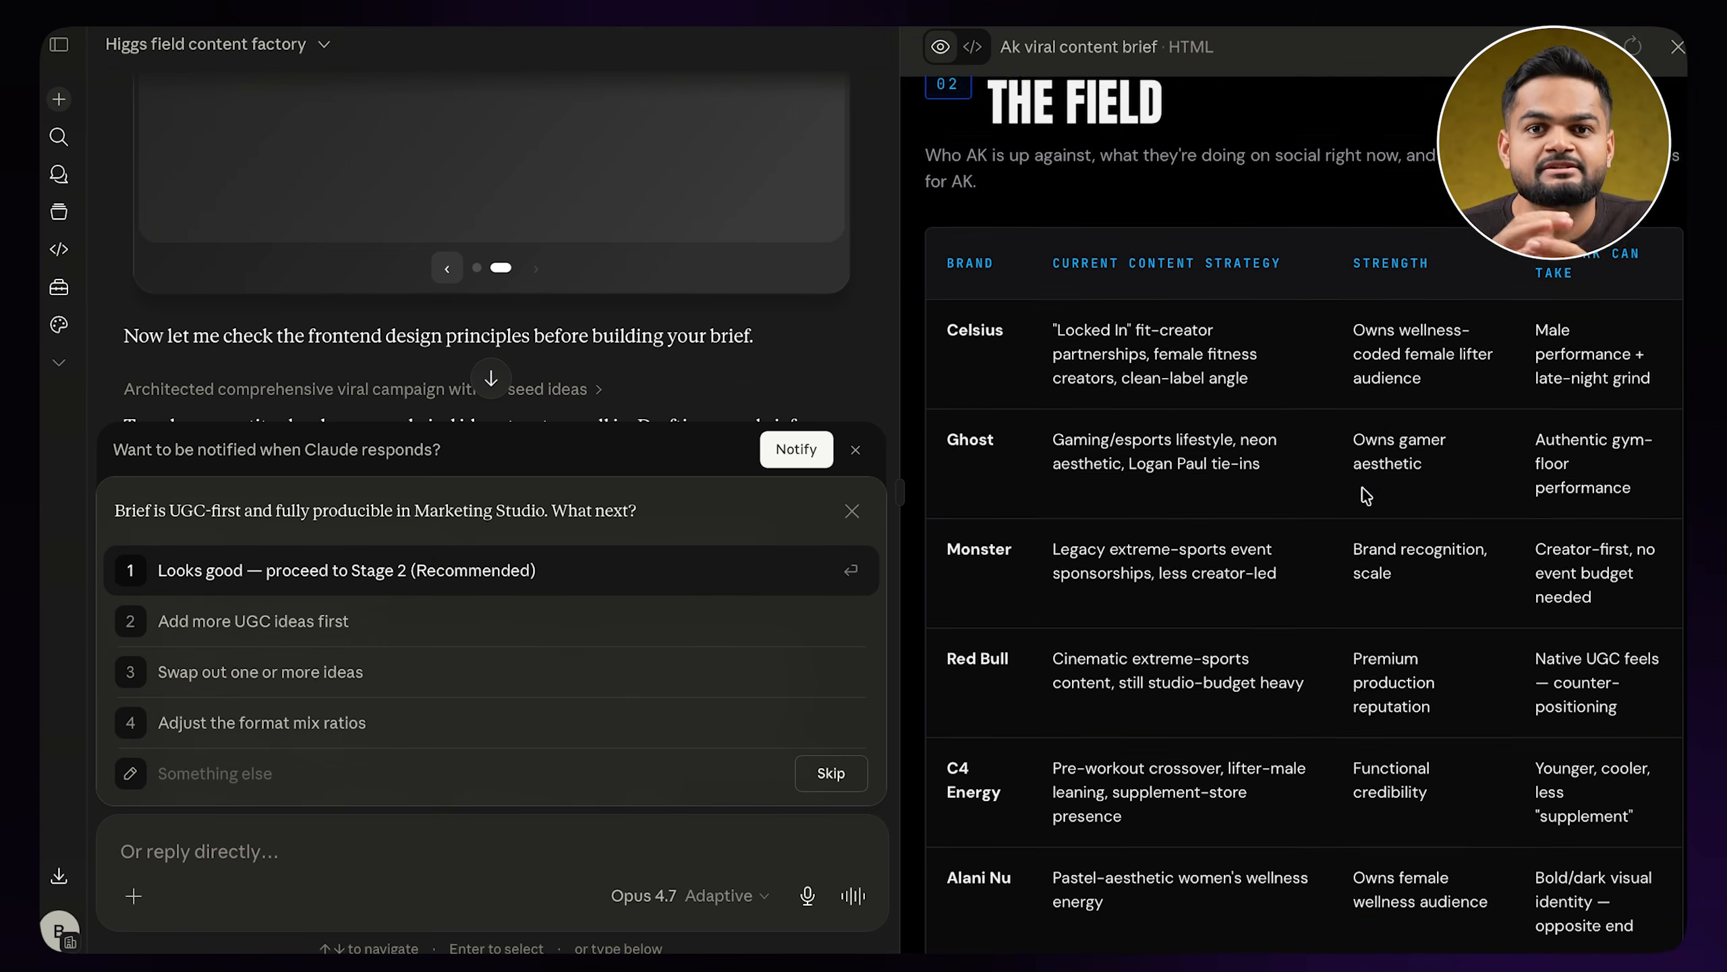
pyautogui.scroll(-10, 1362, 492)
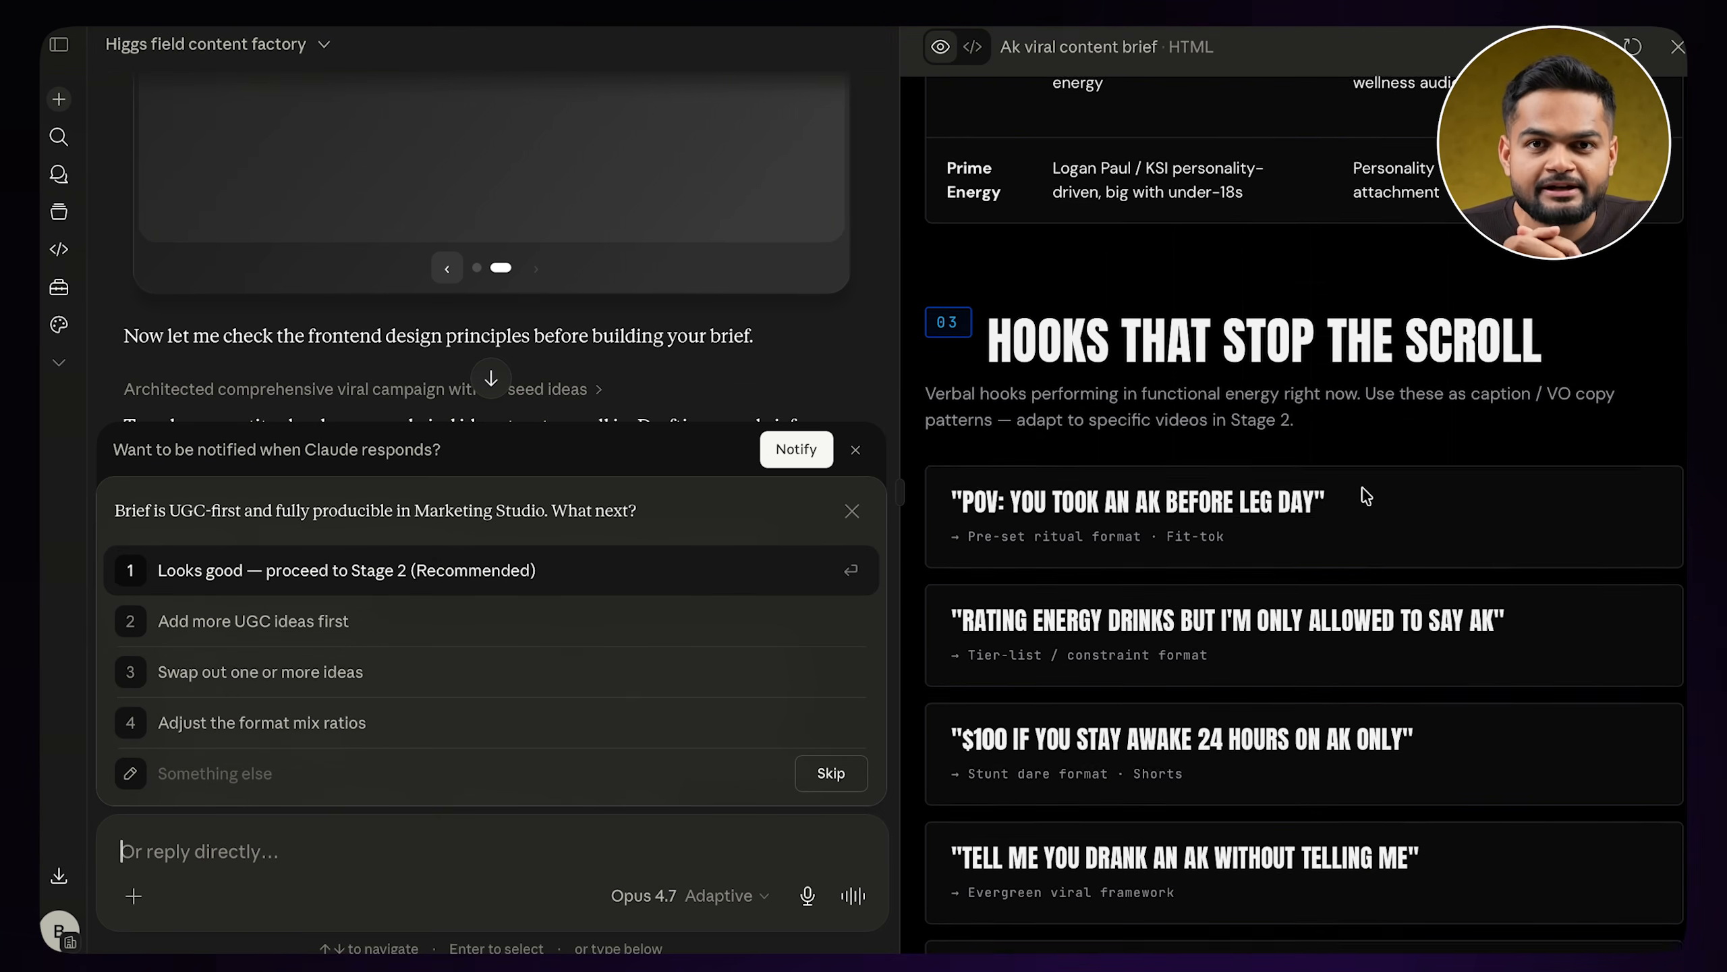
pyautogui.scroll(-3, 1362, 492)
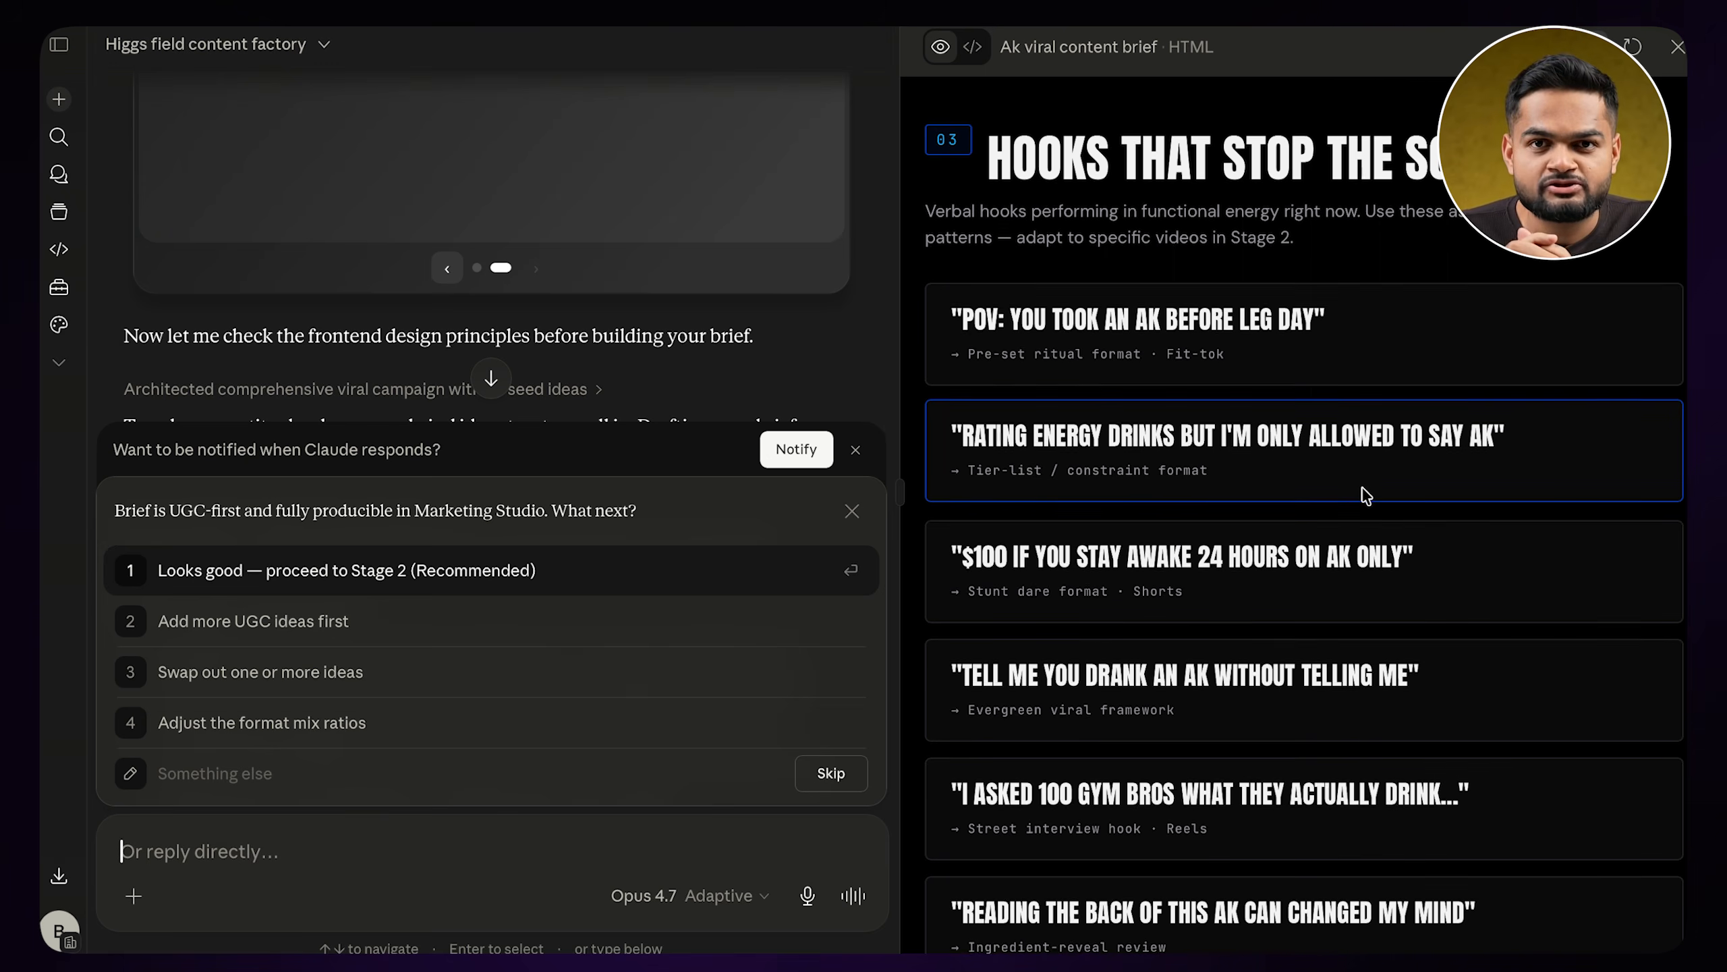
# Review the brief's hooks, recommended content mix and seed ideas, and approve it to proceed to Stage 2
pyautogui.scroll(1, 1307, 312)
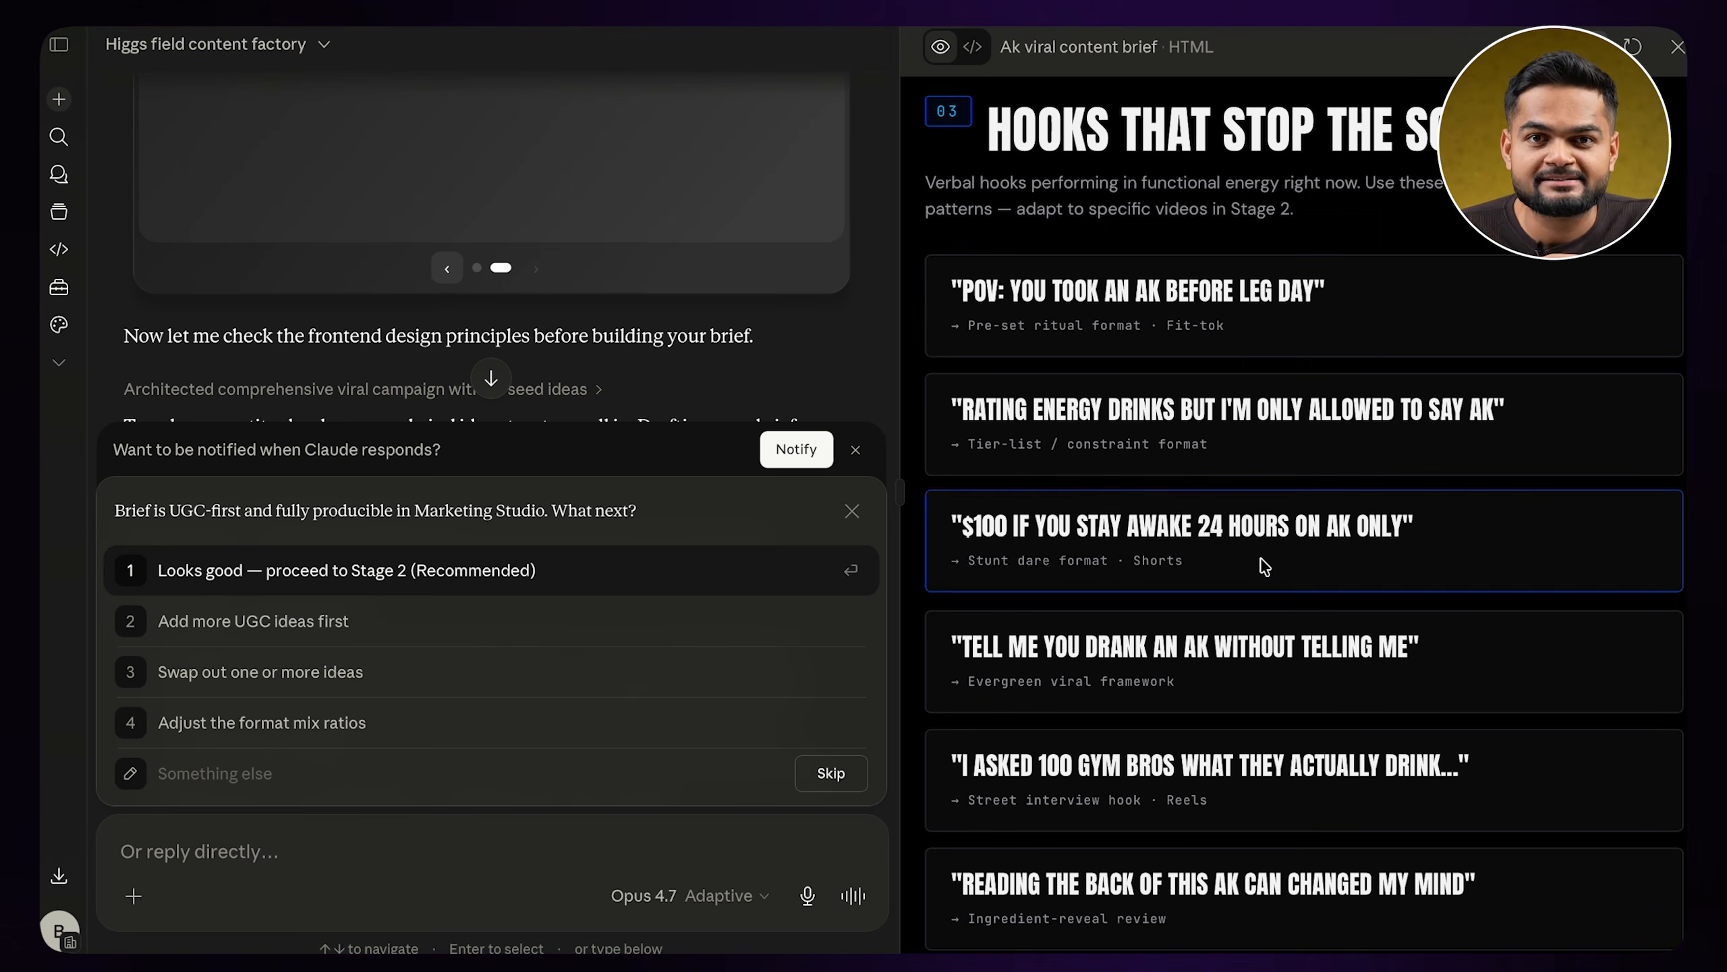
pyautogui.scroll(-14, 1244, 933)
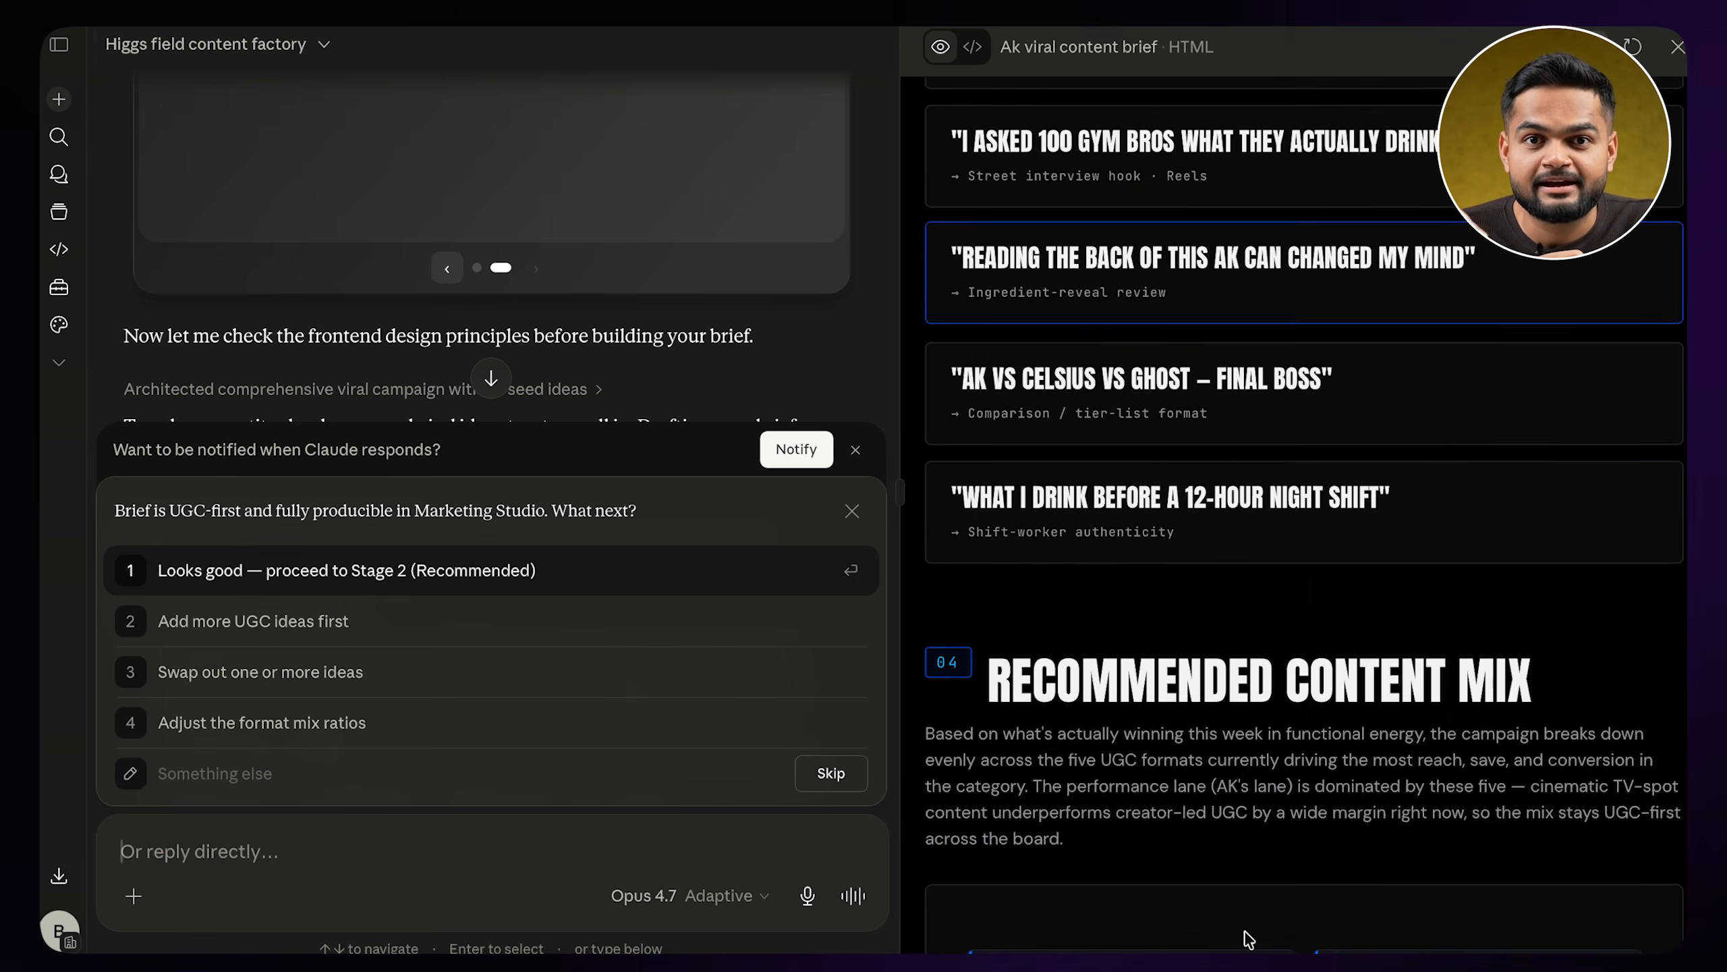
pyautogui.scroll(-2, 1249, 939)
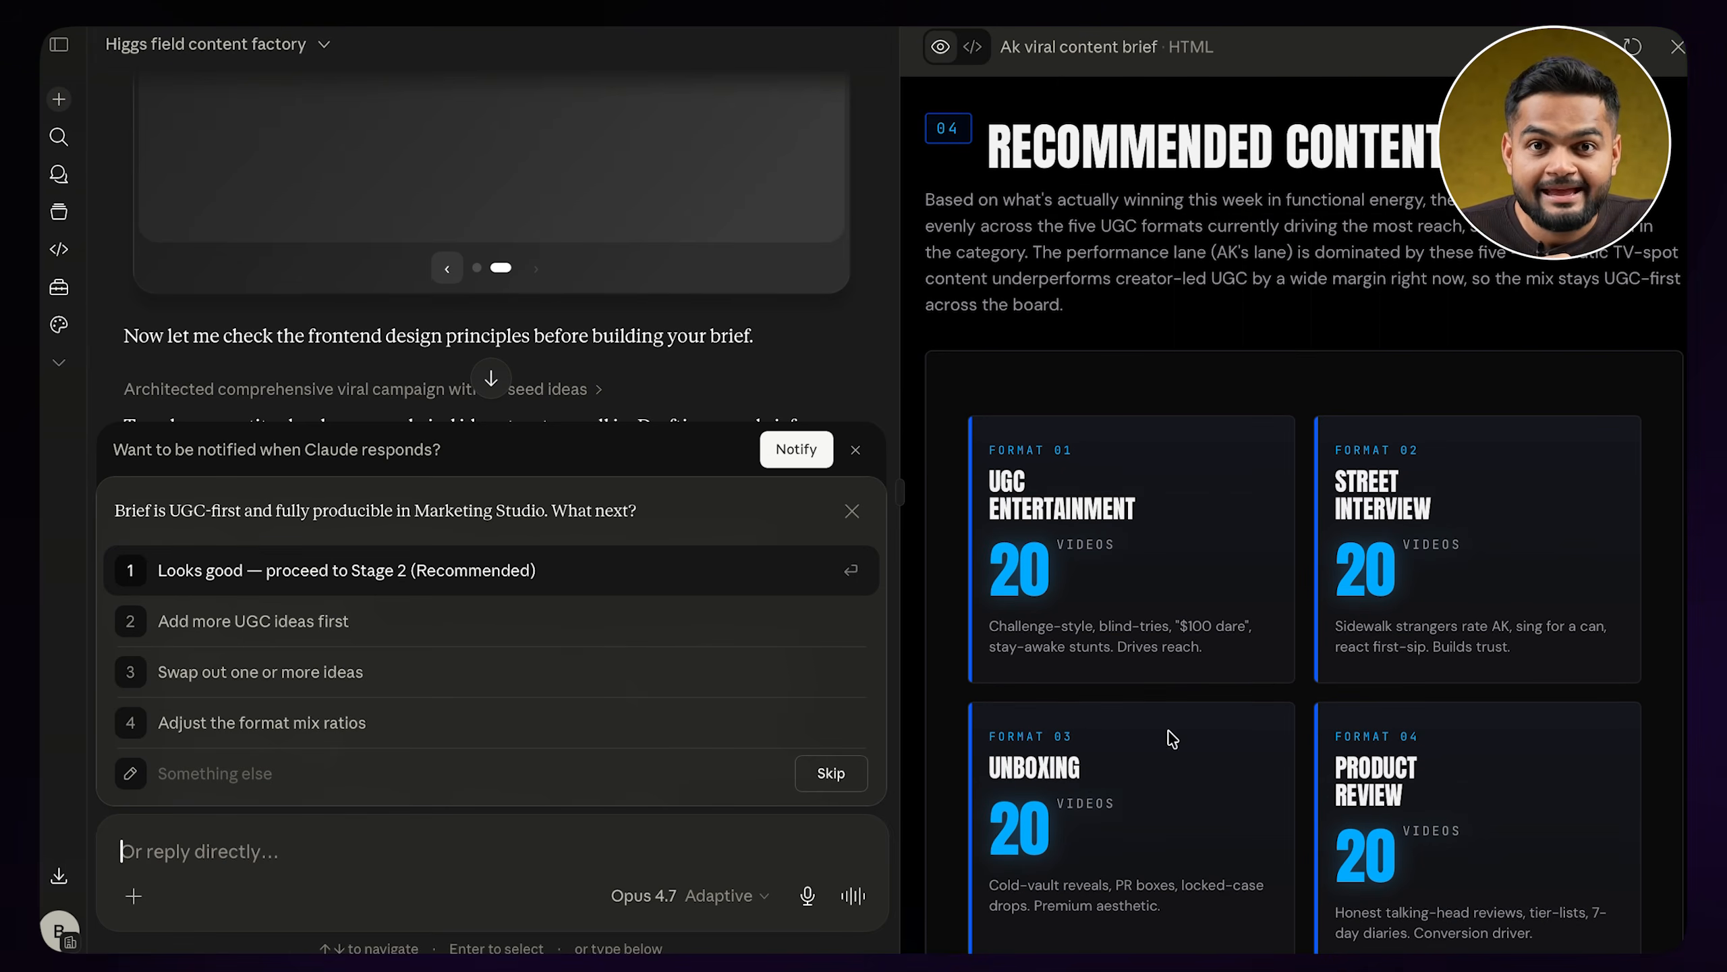
pyautogui.scroll(-20, 1173, 738)
pyautogui.click(423, 570)
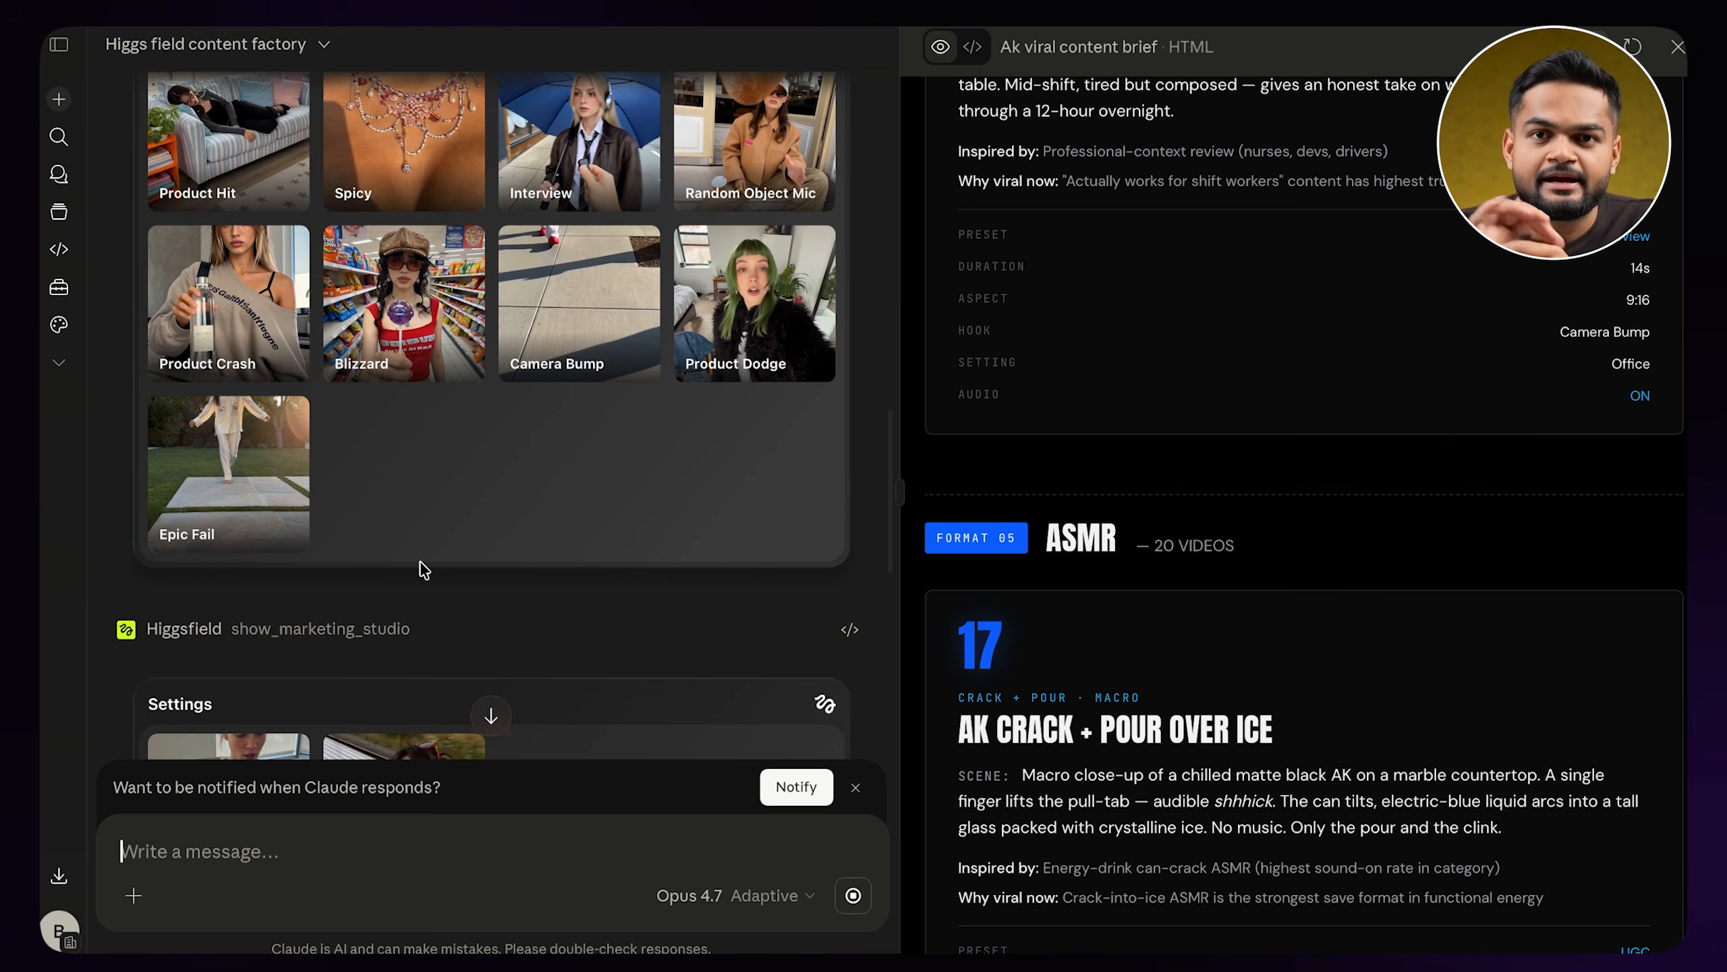
pyautogui.scroll(-15, 421, 562)
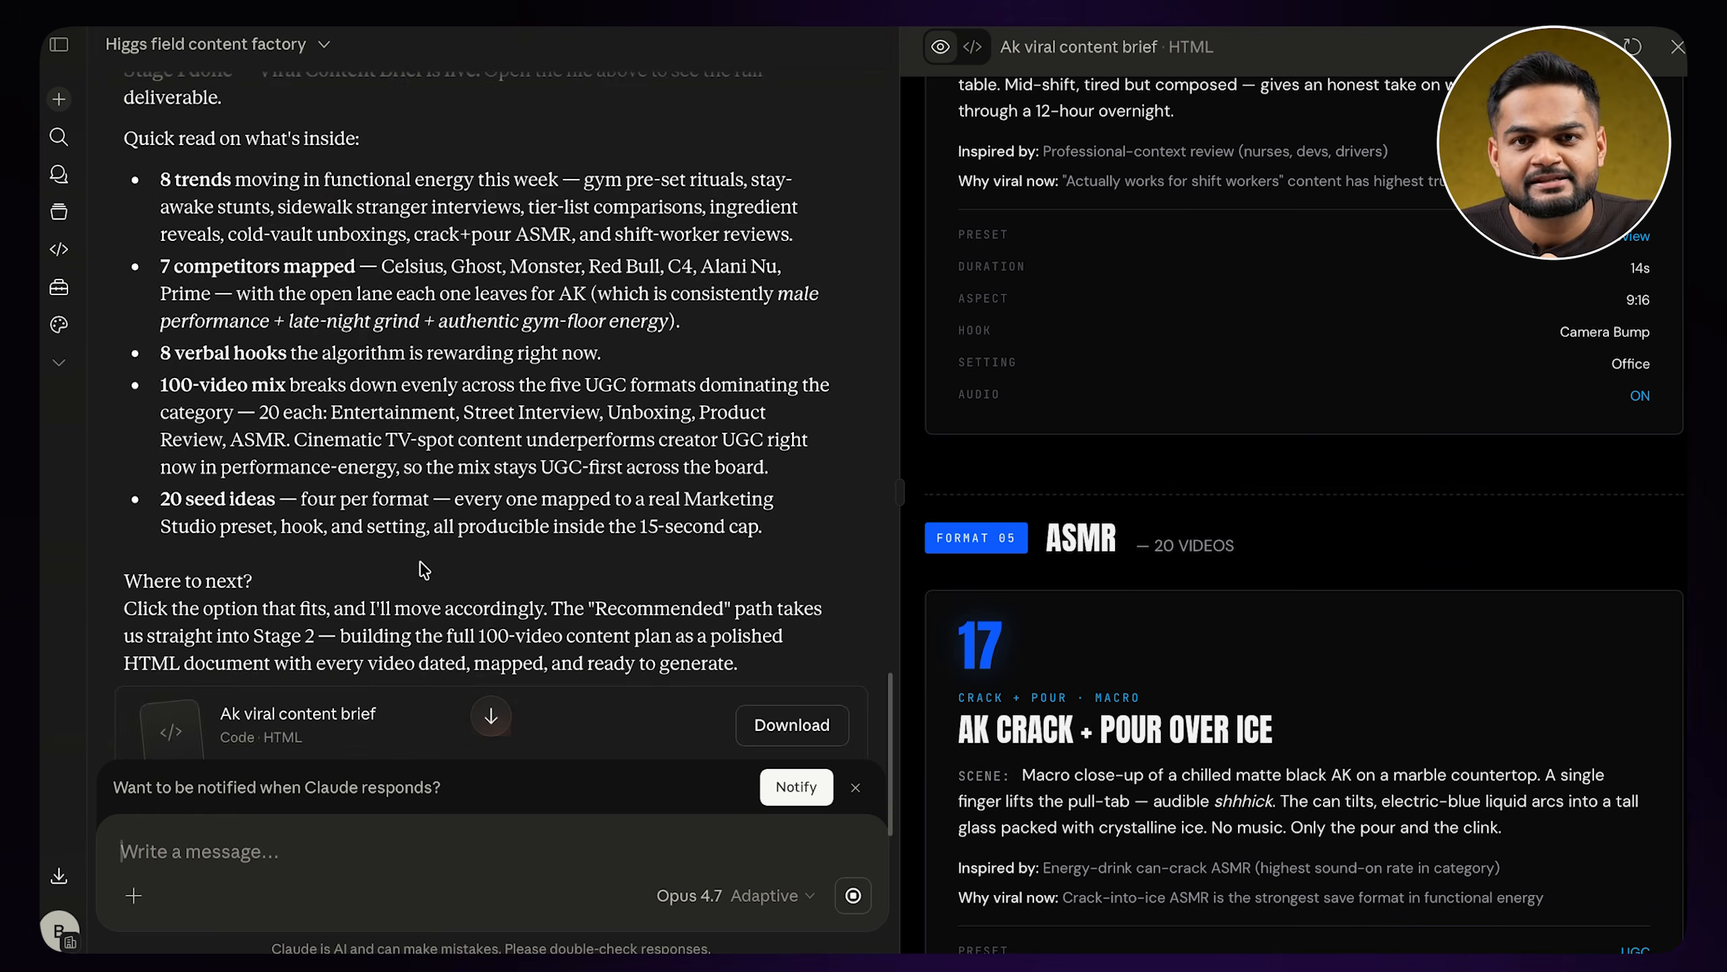
# Review the Ak video content plan from its overview through the video tables of all five UGC formats to its closing section
pyautogui.scroll(20, 1381, 281)
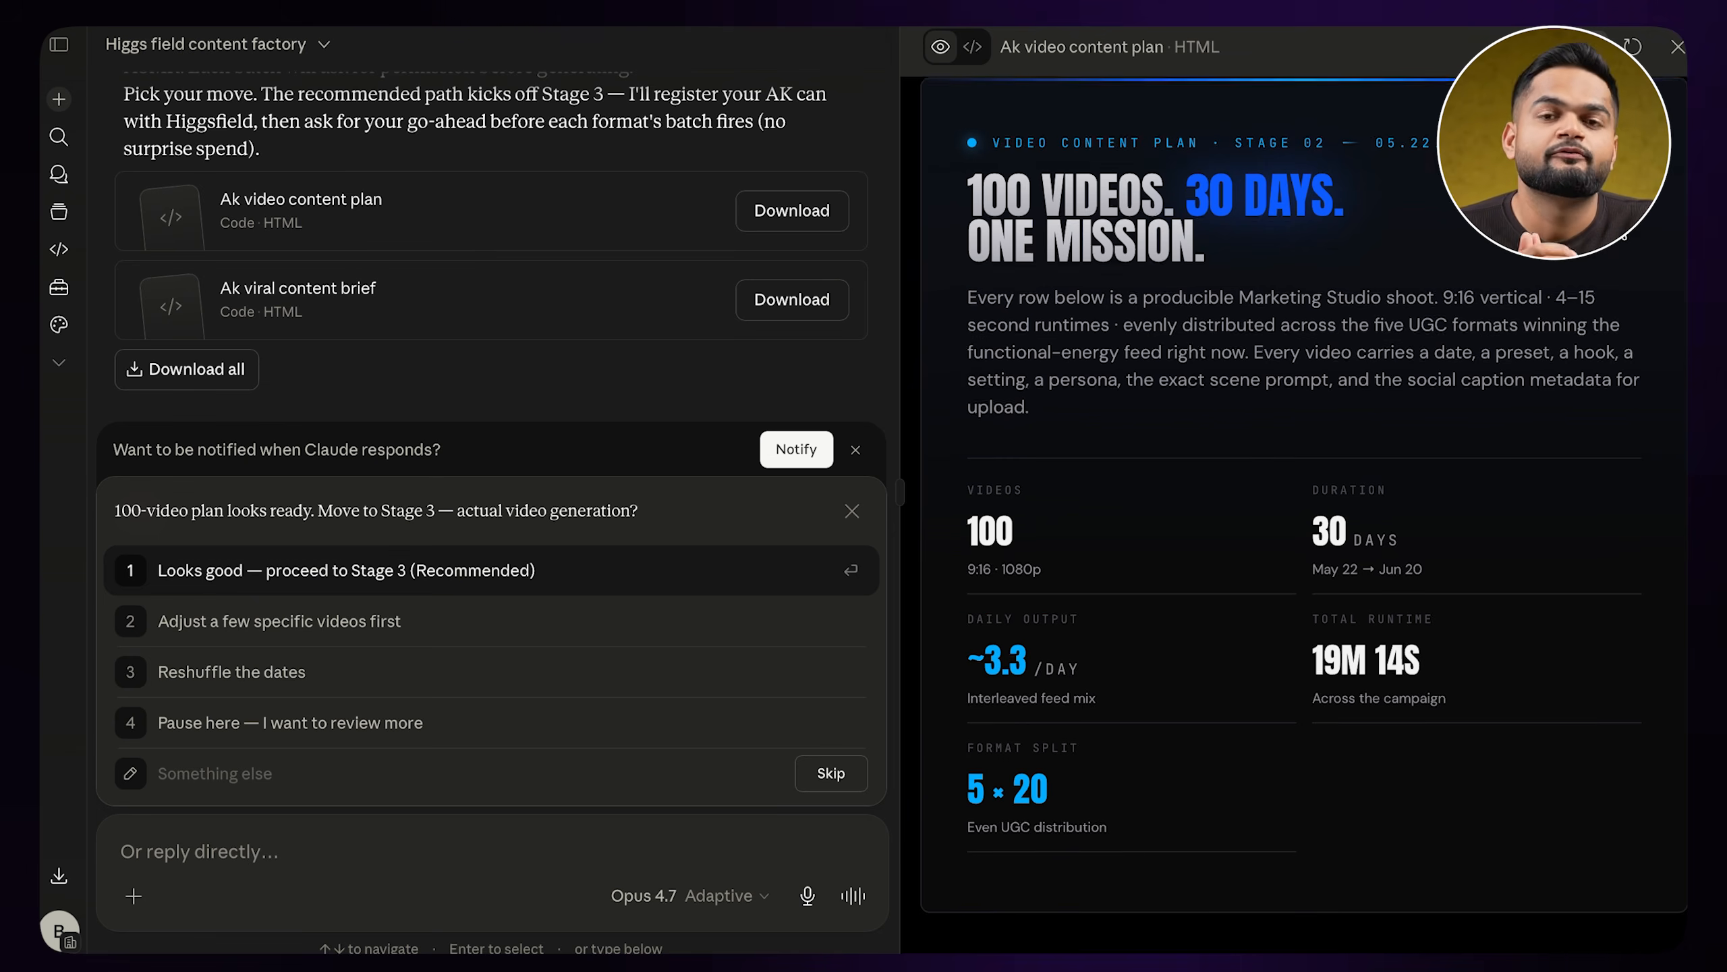
pyautogui.scroll(-5, 1302, 510)
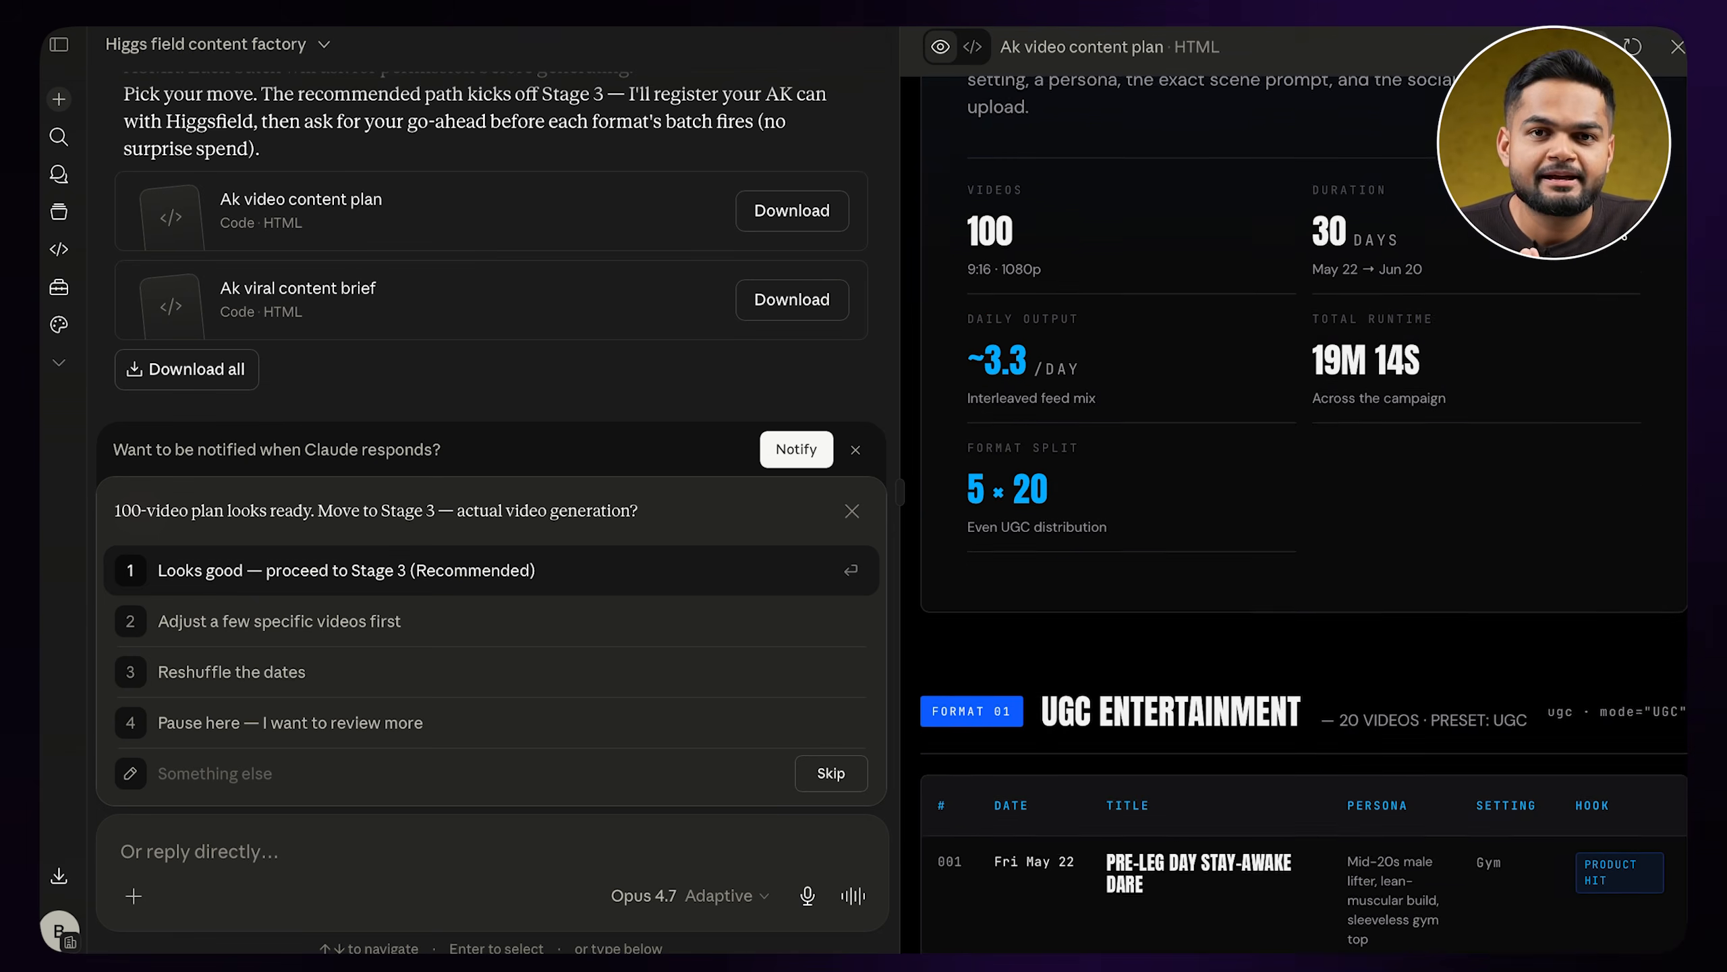
pyautogui.scroll(-8, 1303, 510)
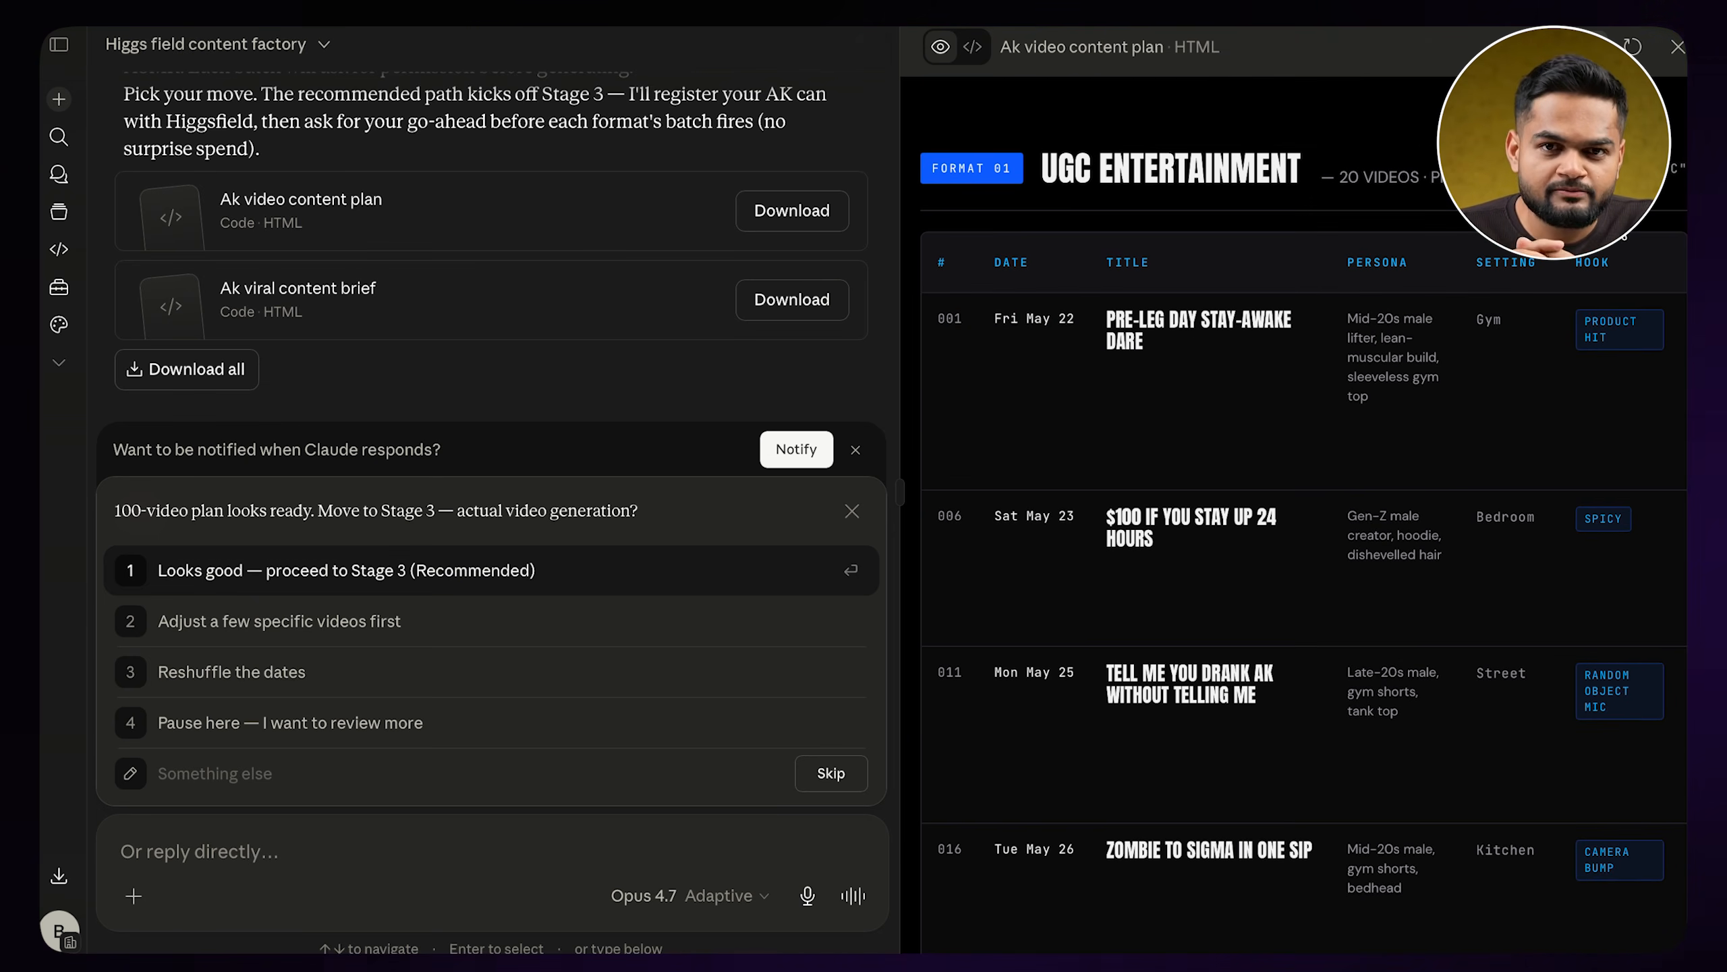
pyautogui.scroll(-20, 1302, 510)
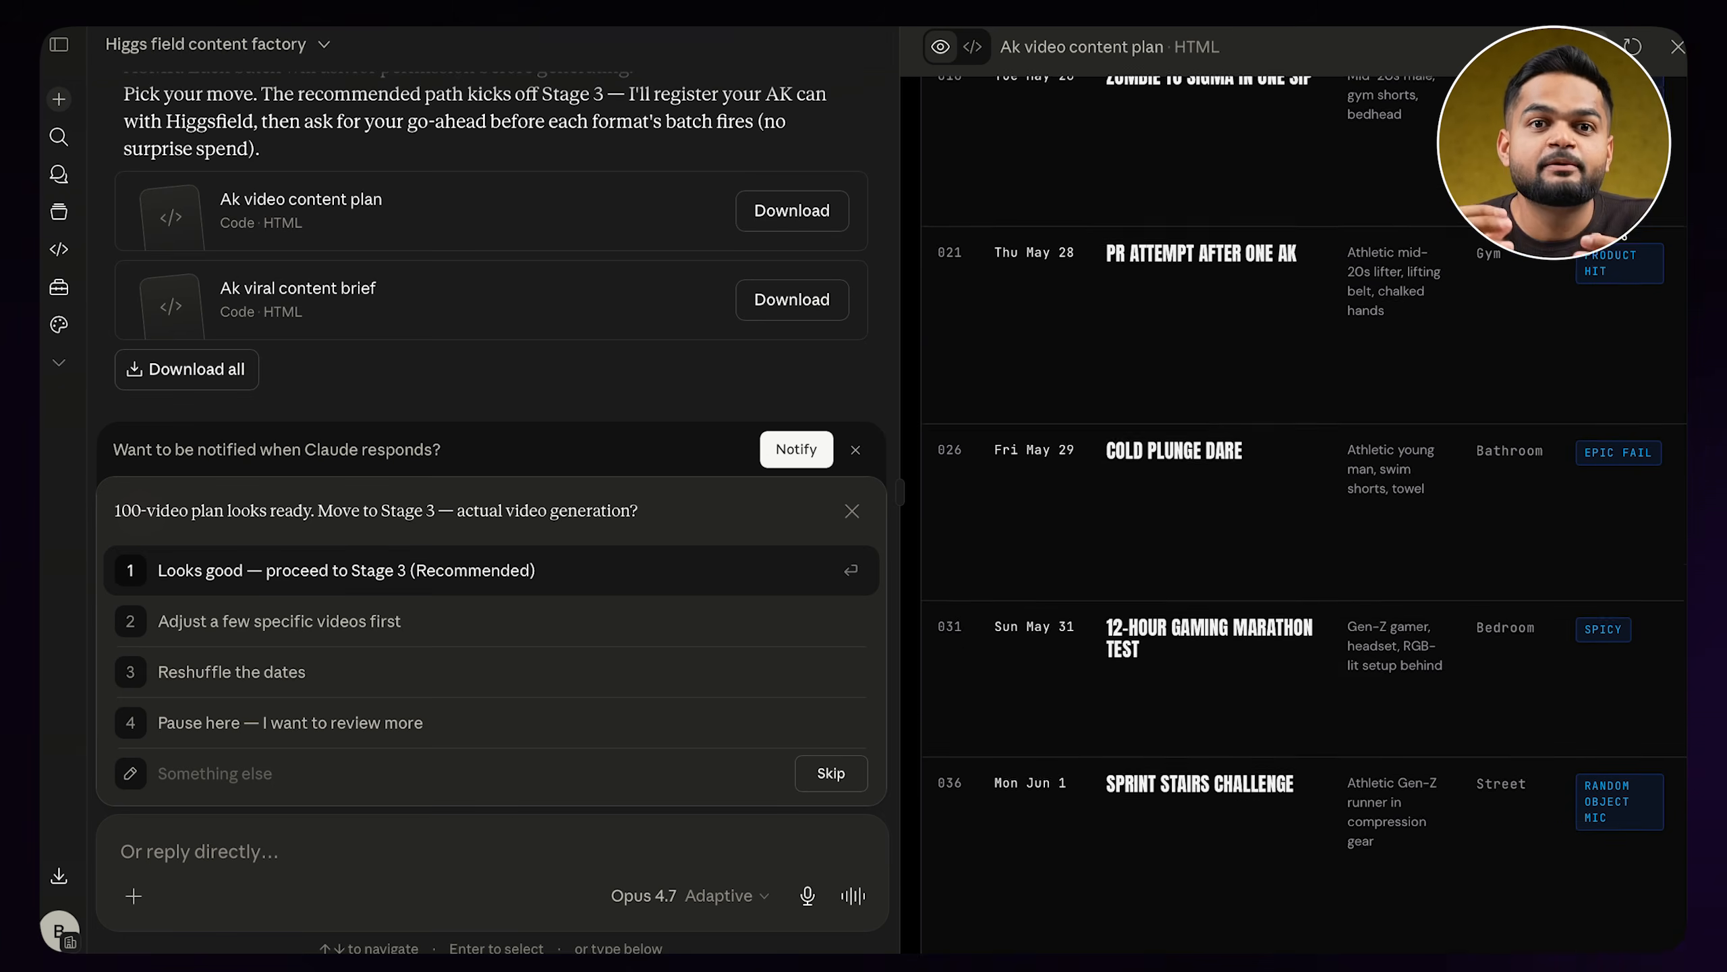
pyautogui.scroll(-20, 1303, 510)
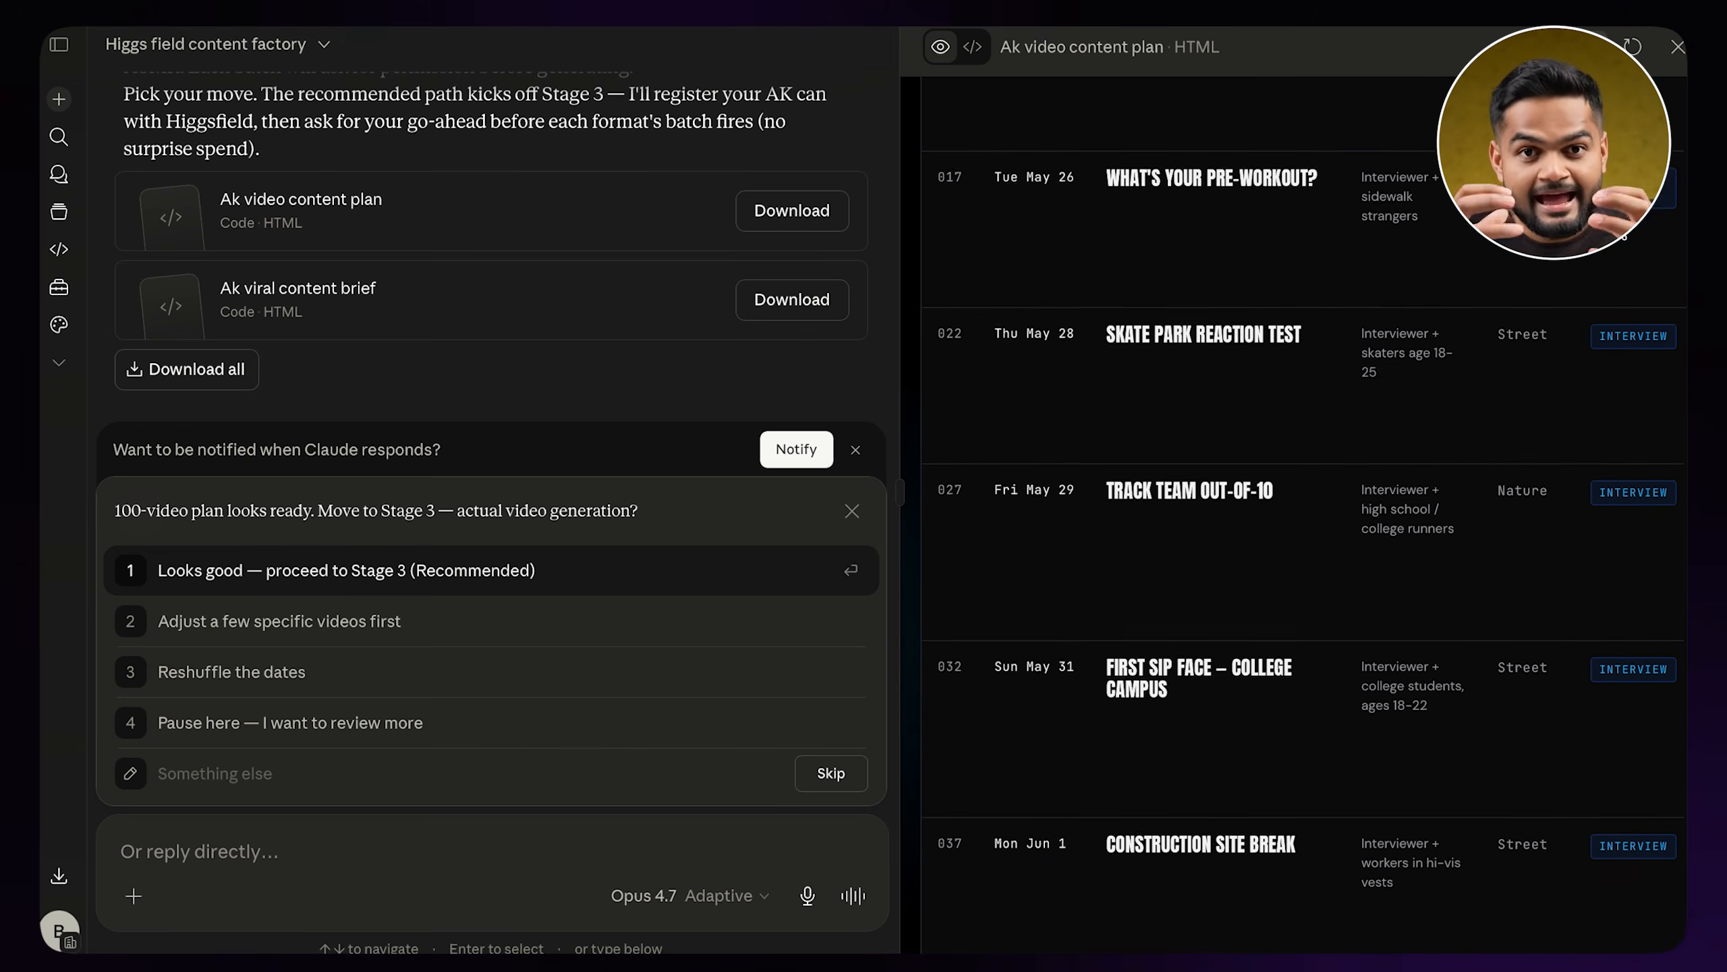
pyautogui.scroll(-20, 1302, 511)
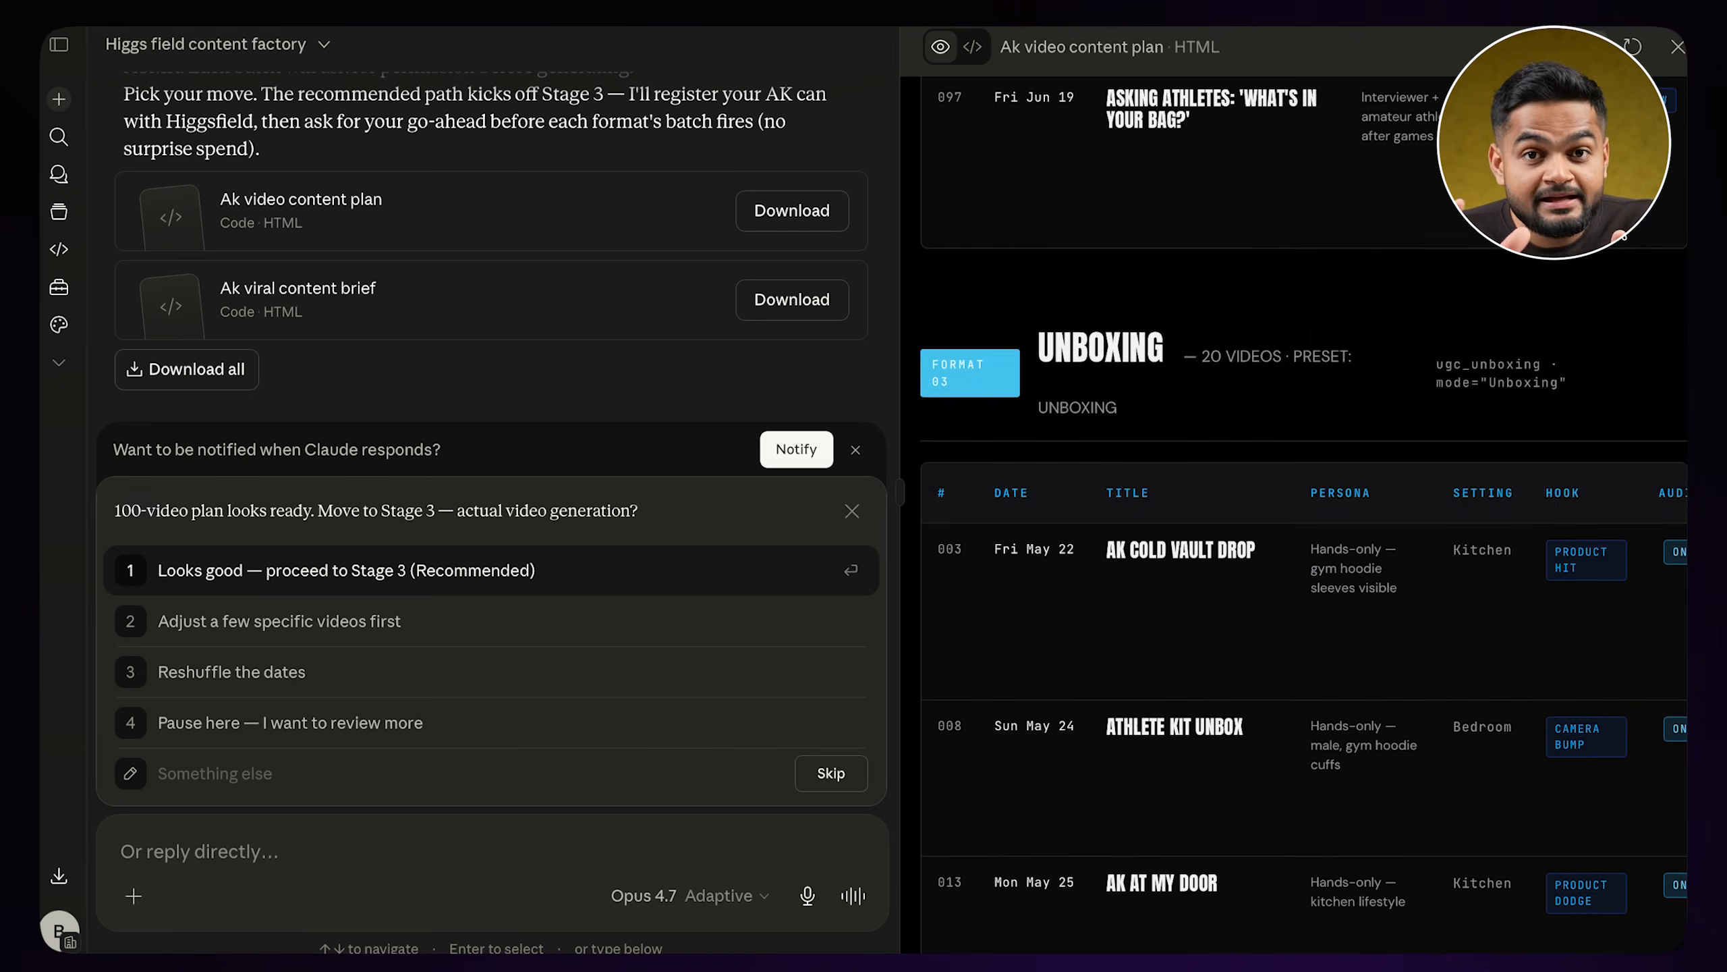
pyautogui.scroll(-20, 1302, 511)
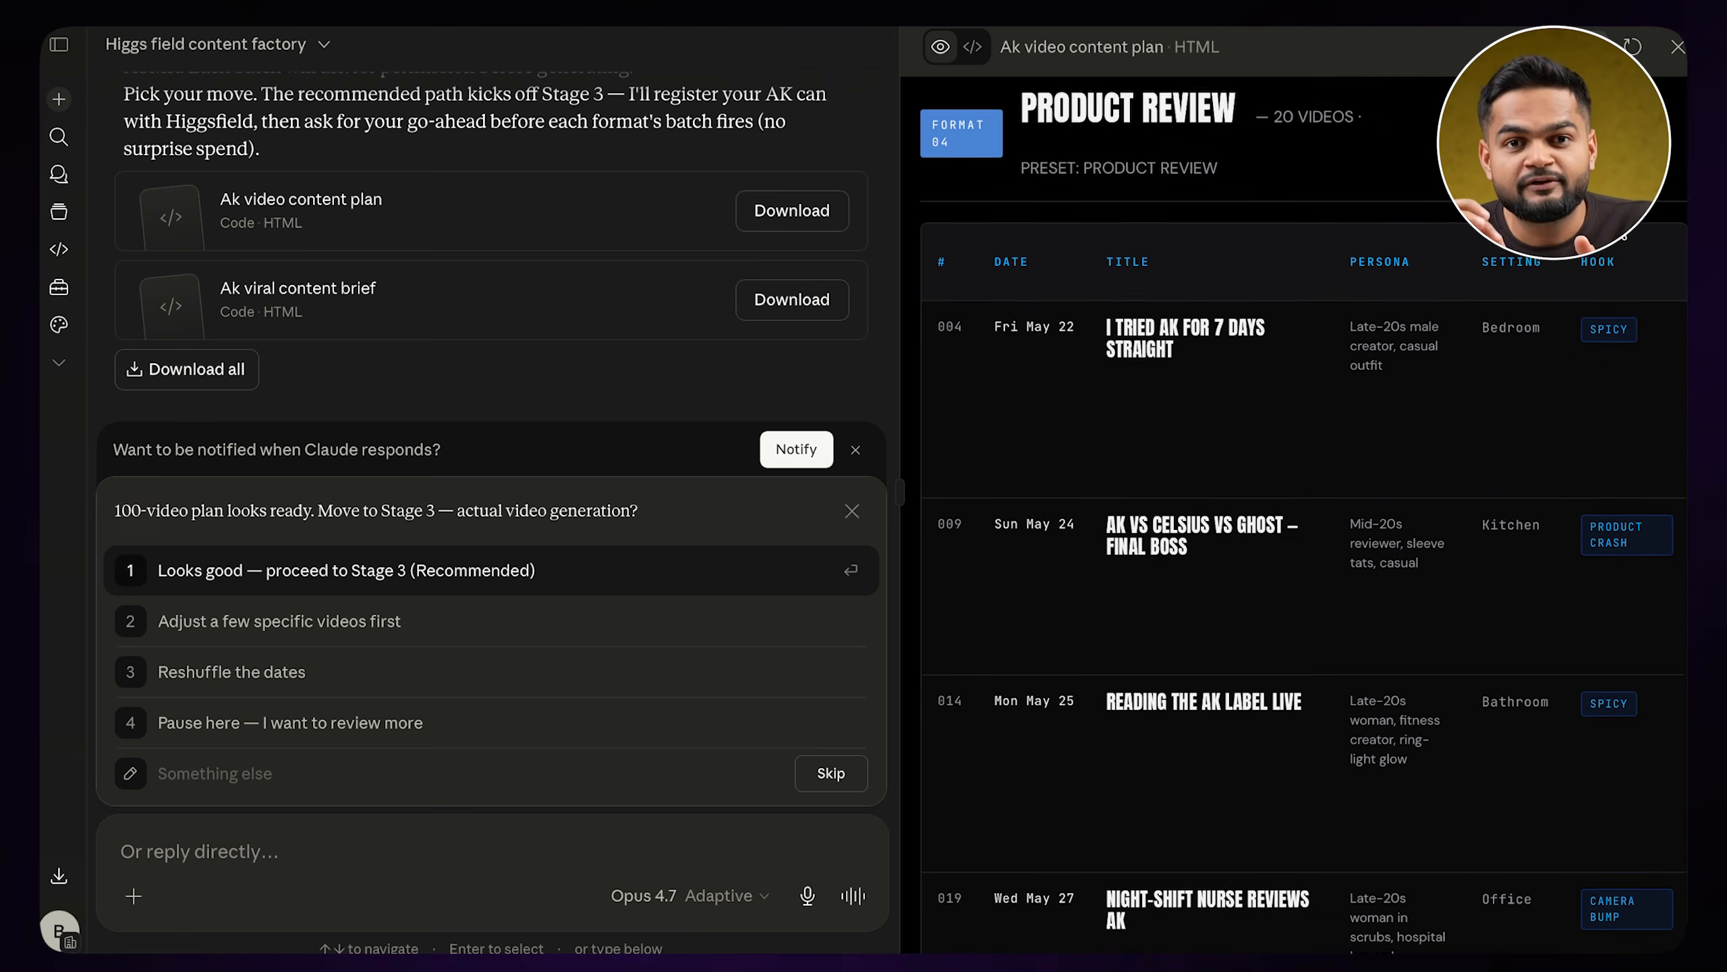
pyautogui.scroll(2, 1302, 510)
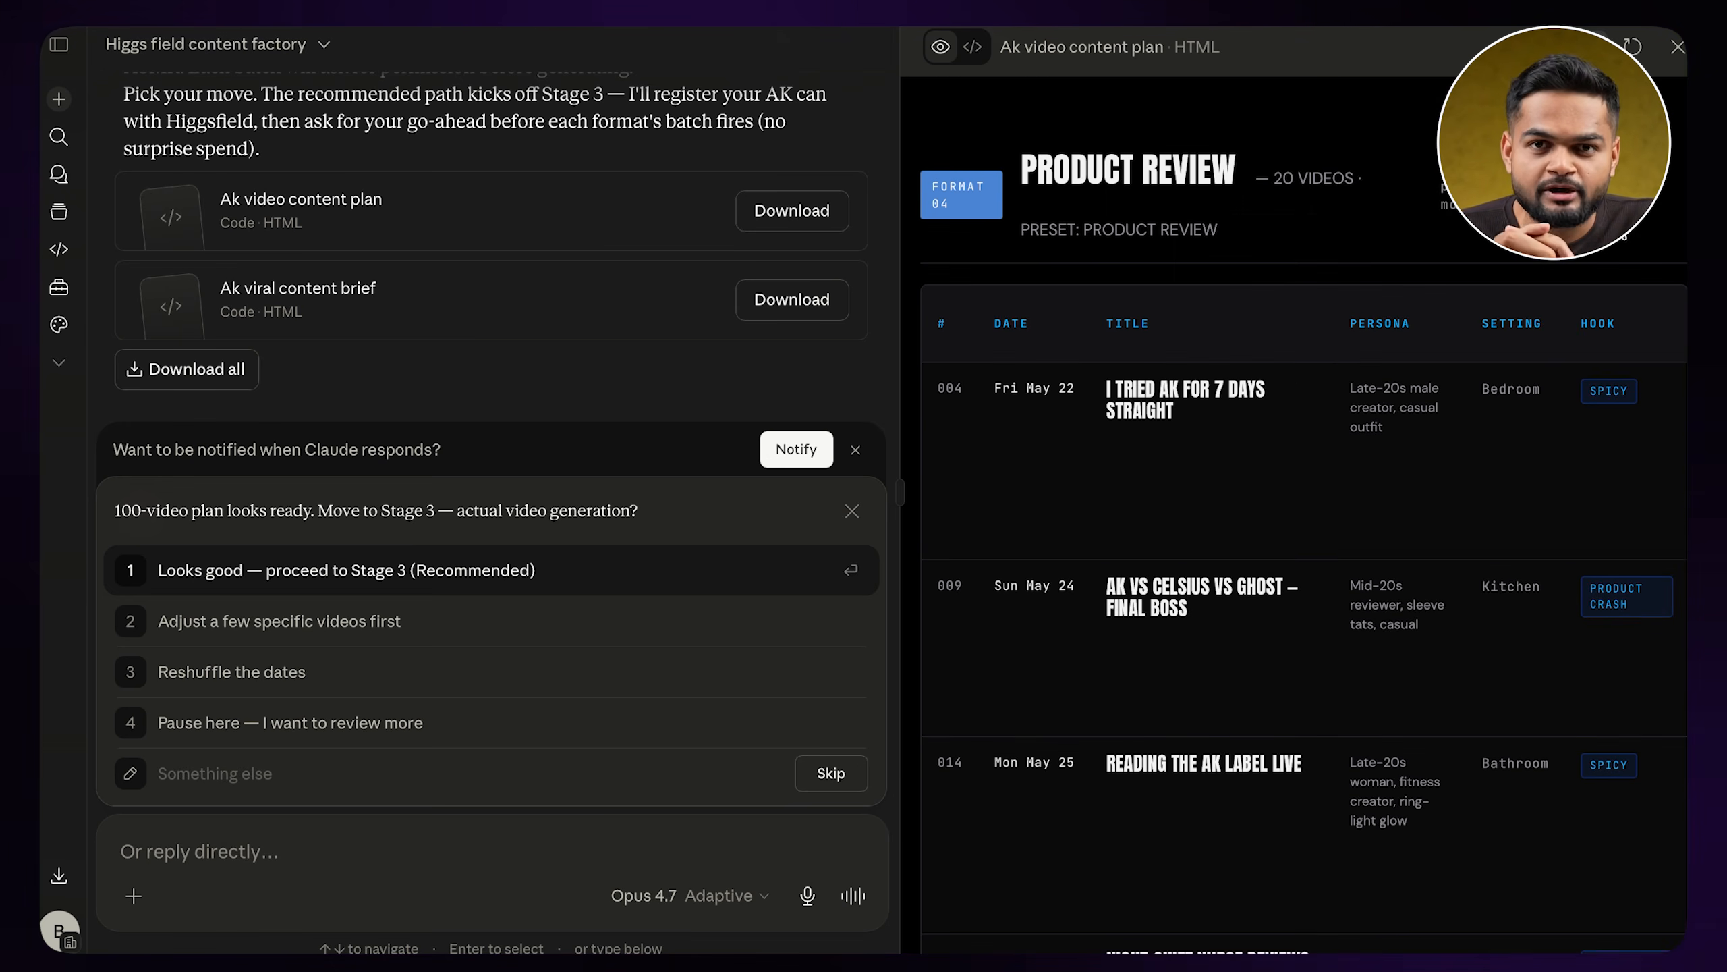
pyautogui.scroll(-20, 1302, 510)
pyautogui.scroll(6, 1302, 510)
pyautogui.scroll(-20, 1303, 510)
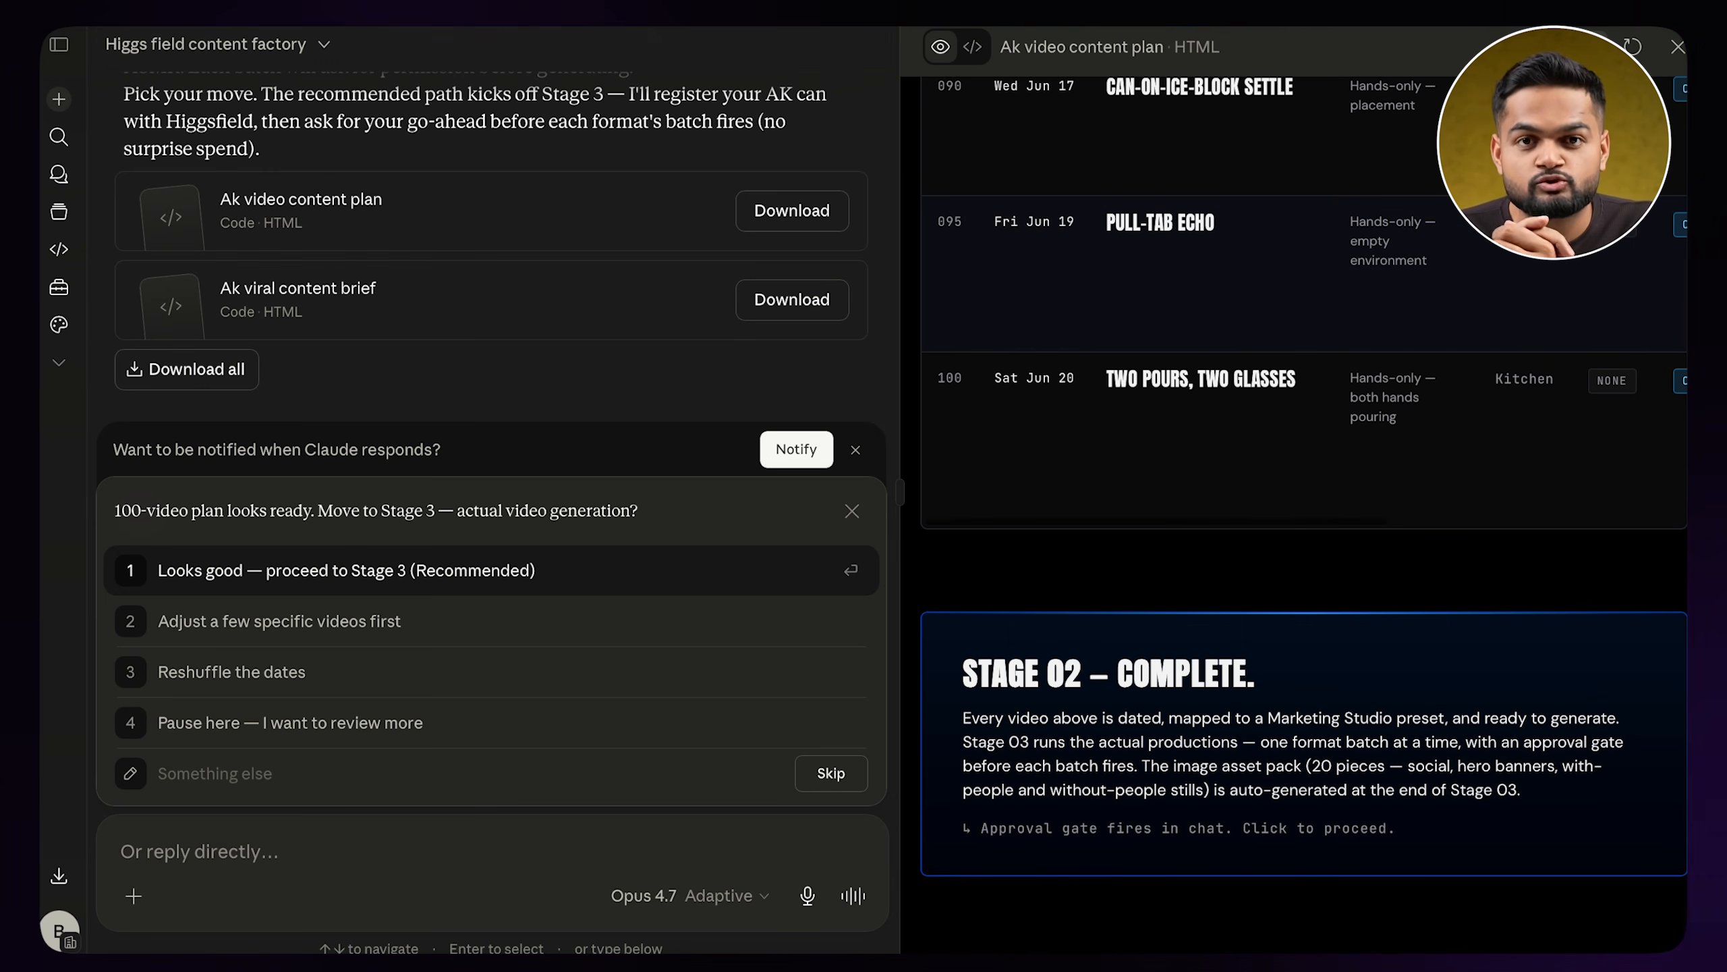
# Reopen the Ak viral content brief, and approve the 100-video plan to proceed to Stage 3 video generation
pyautogui.click(632, 300)
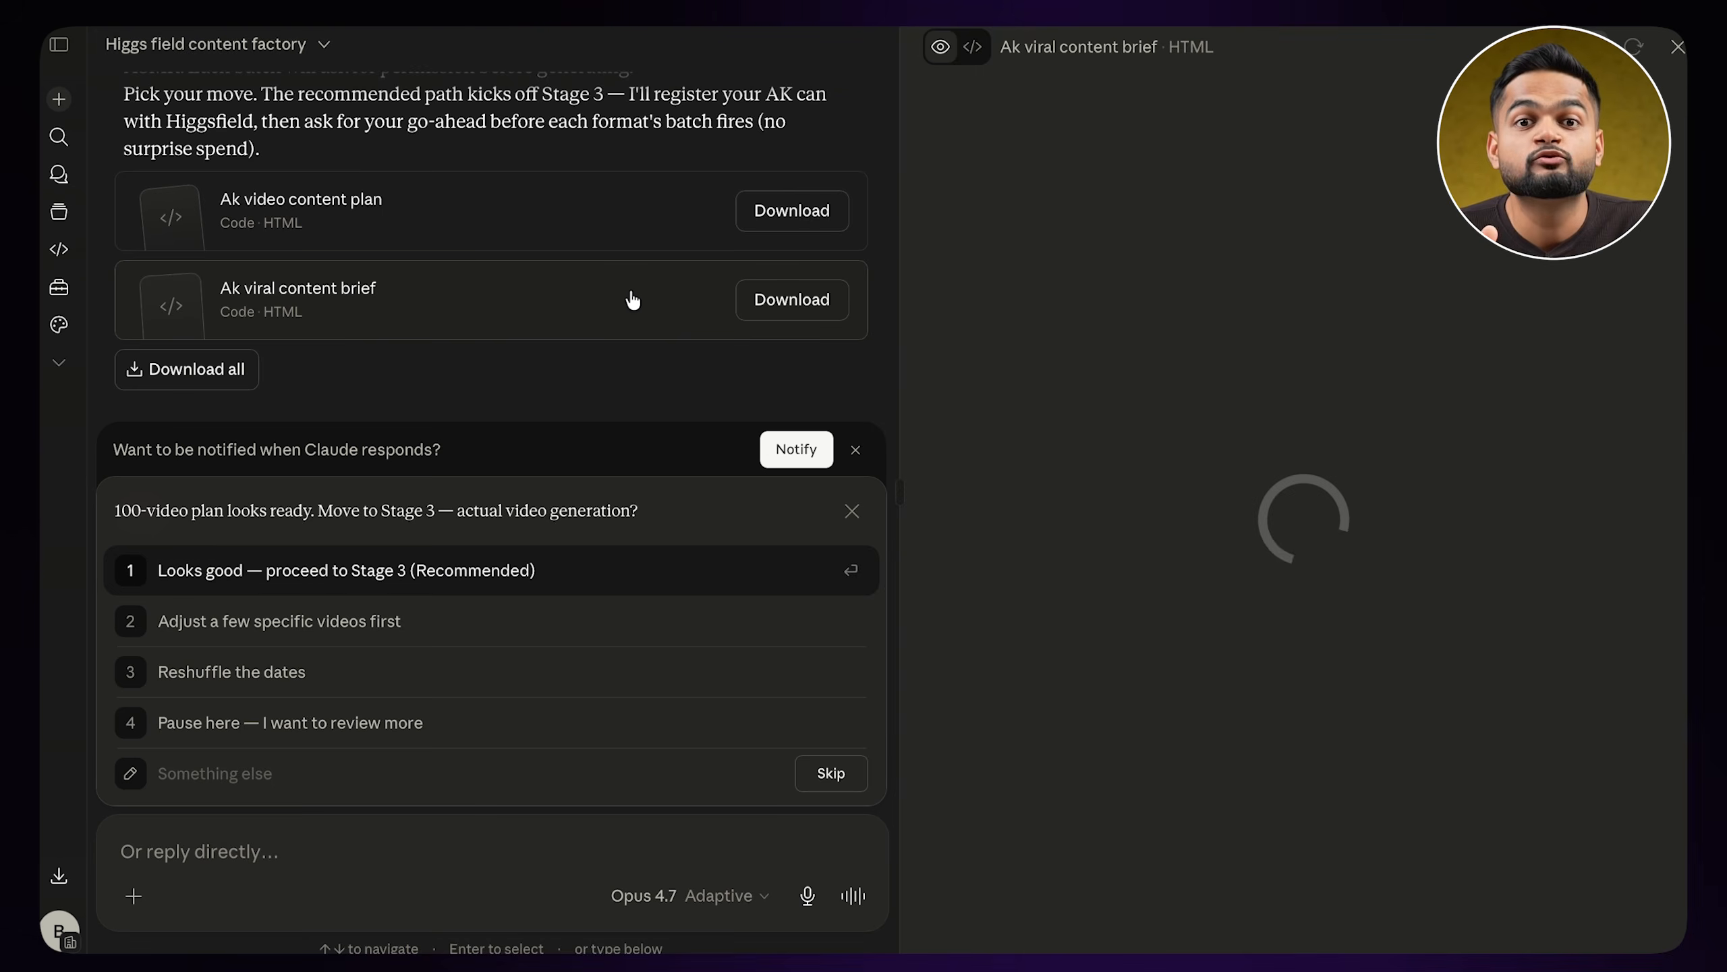
pyautogui.click(386, 577)
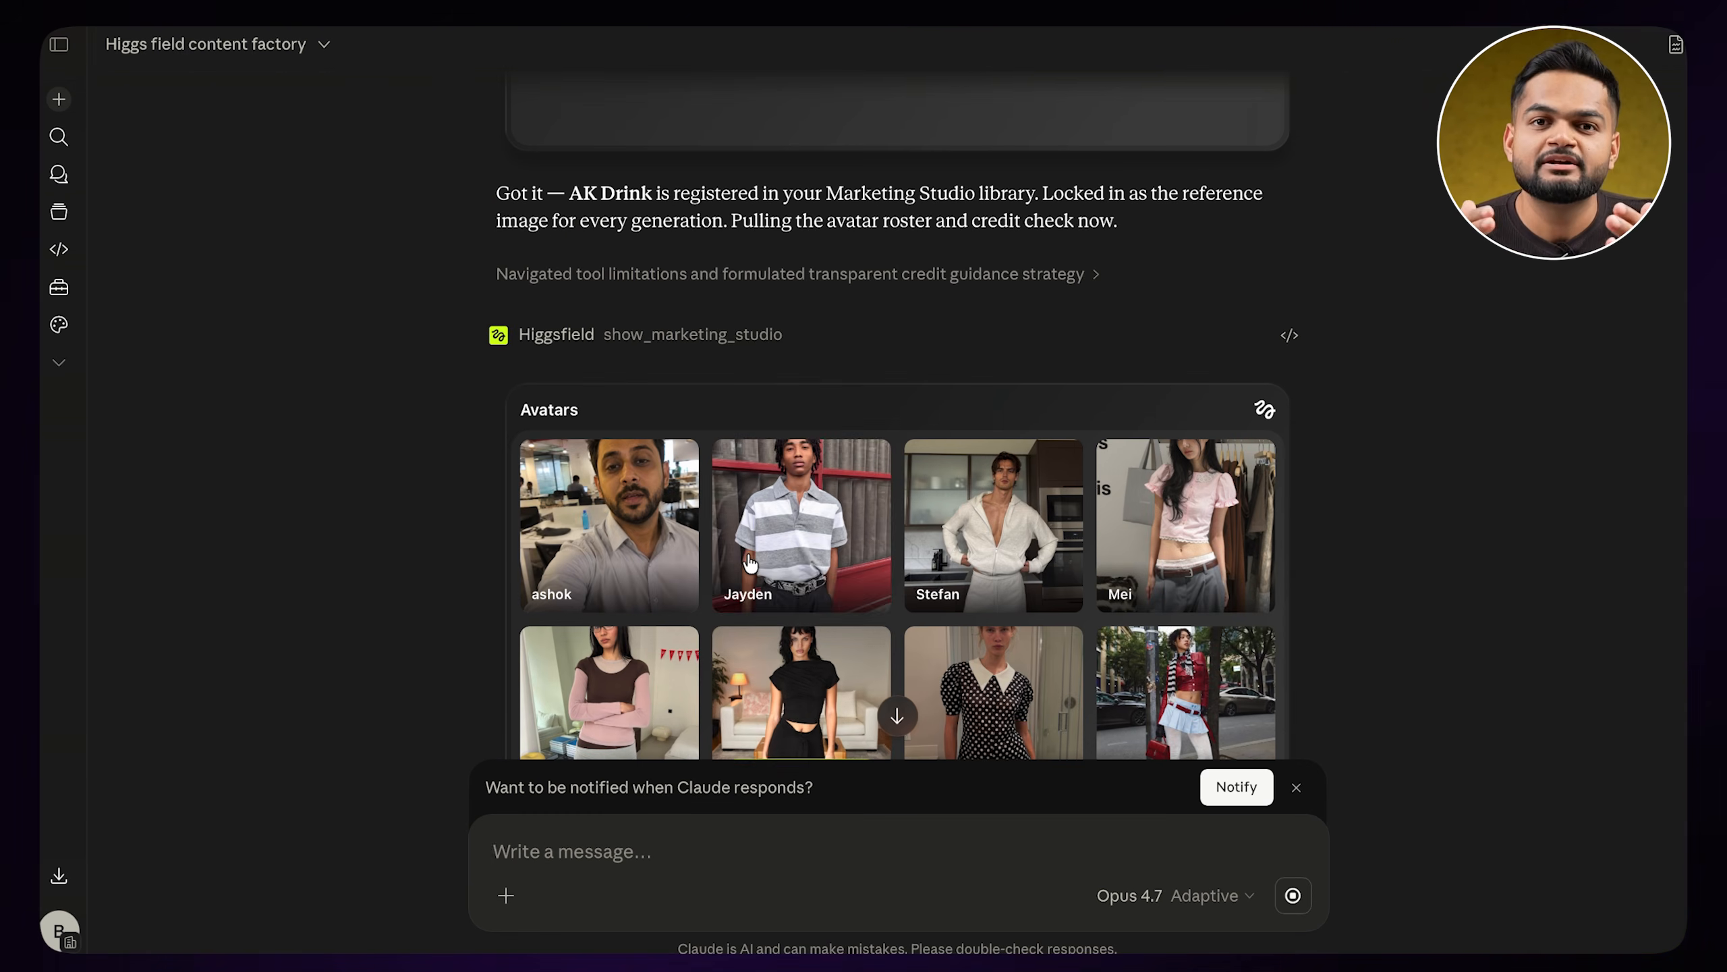
pyautogui.scroll(-10, 748, 558)
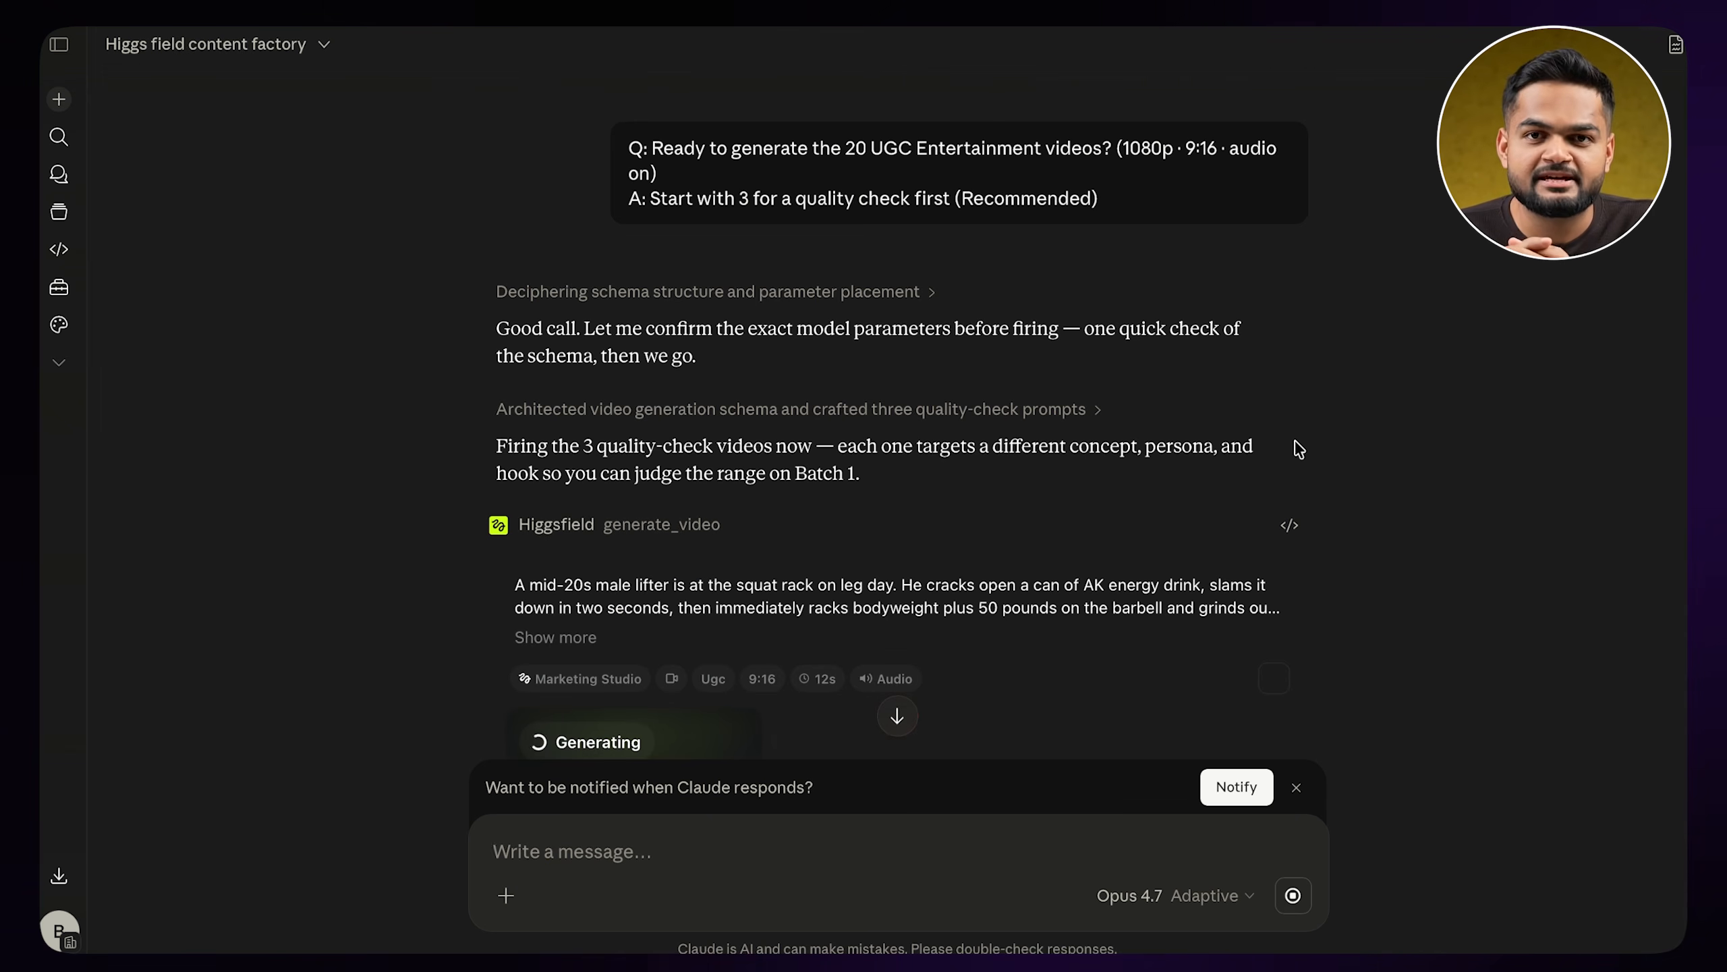
pyautogui.scroll(-5, 1296, 446)
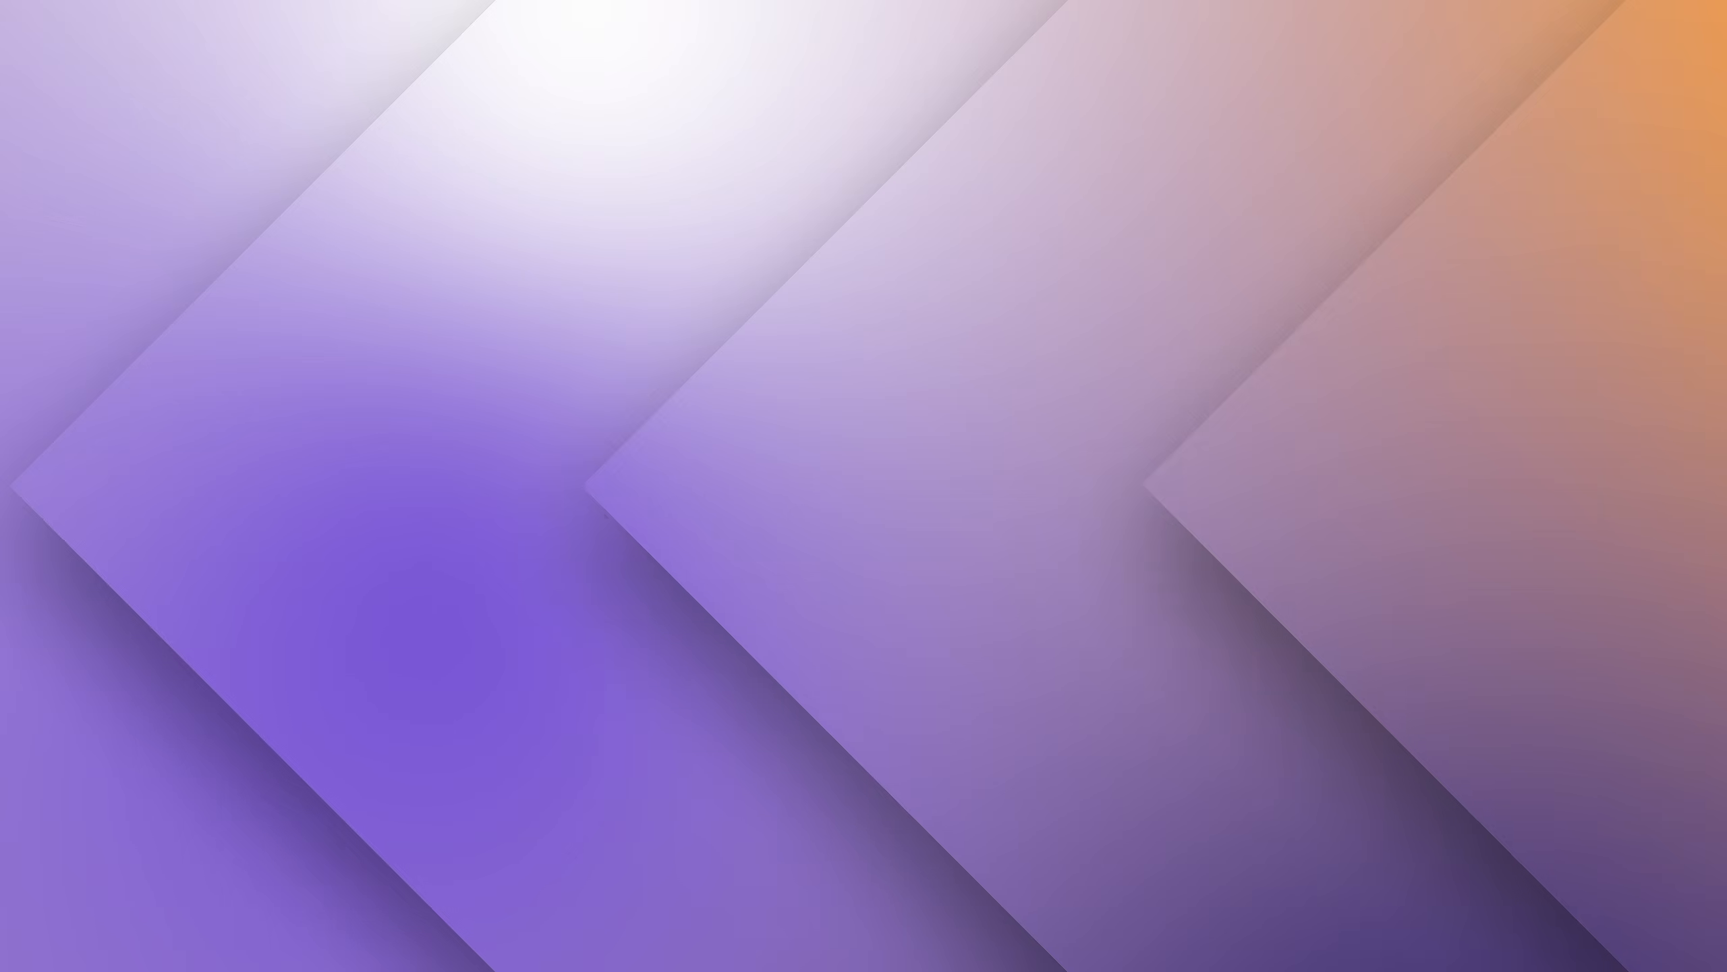